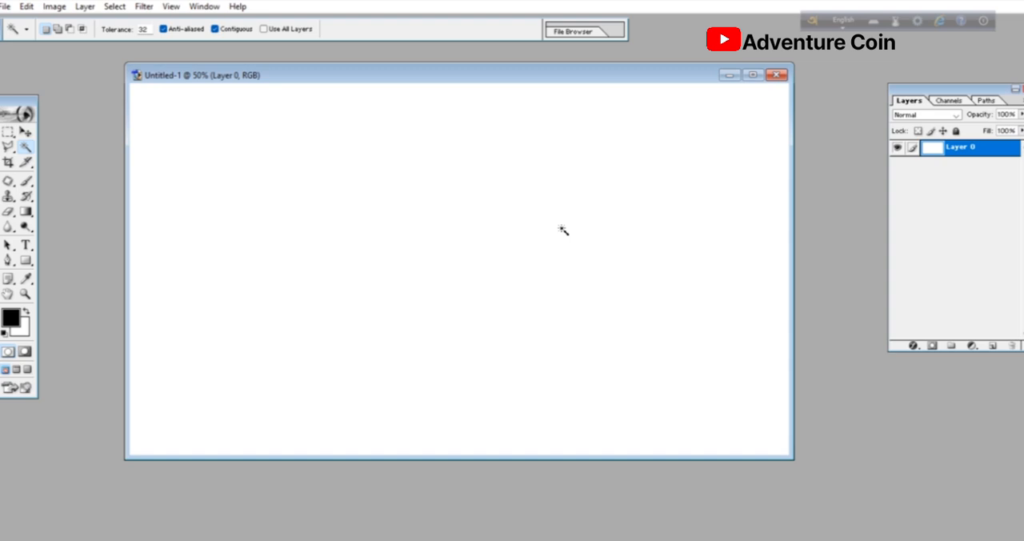
# - Open the portrait photo of the woman wearing a gold necklace and place it at the left side of the blank banner
pyautogui.hotkey('ctrl', 'o')
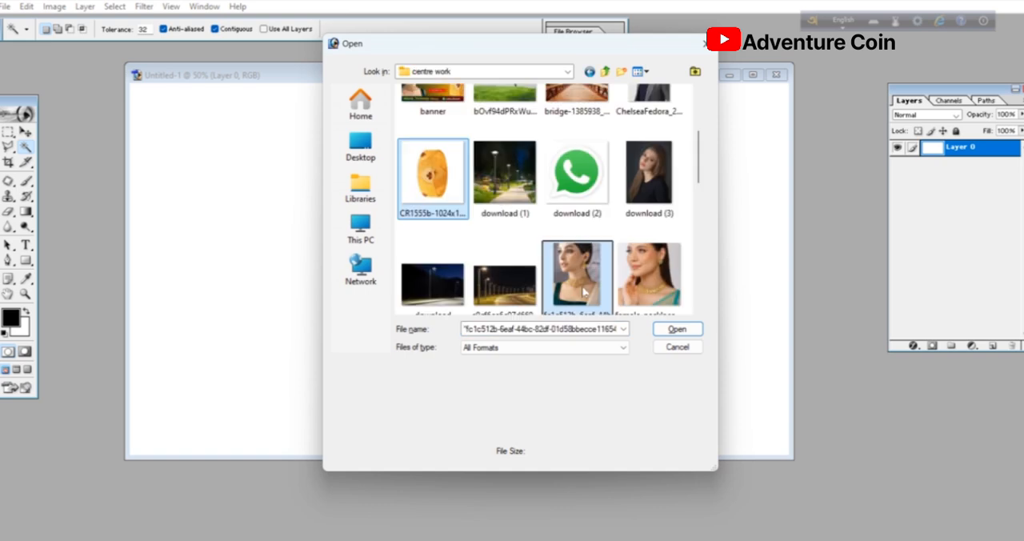
pyautogui.click(684, 333)
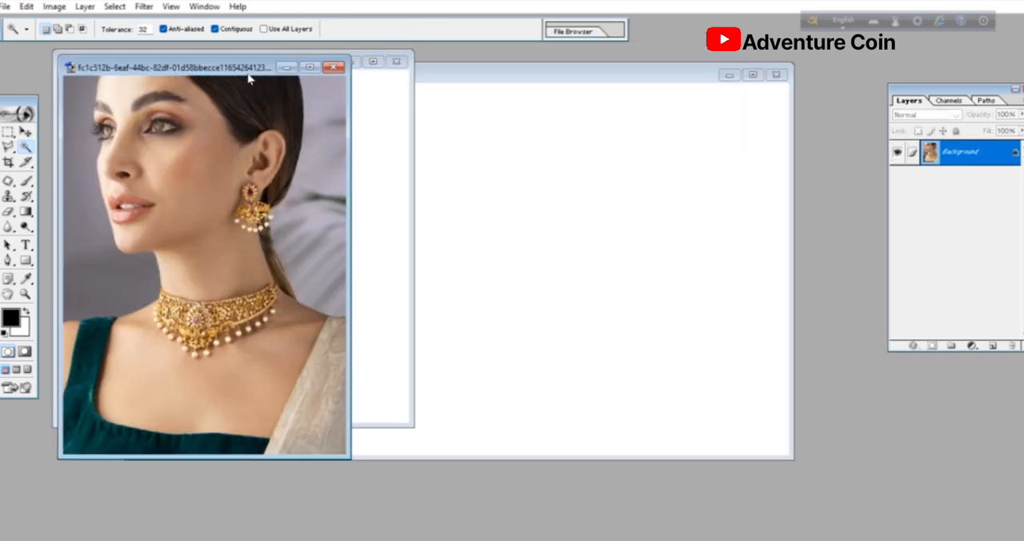
pyautogui.moveTo(245, 69); pyautogui.dragTo(276, 86)
pyautogui.press('v')
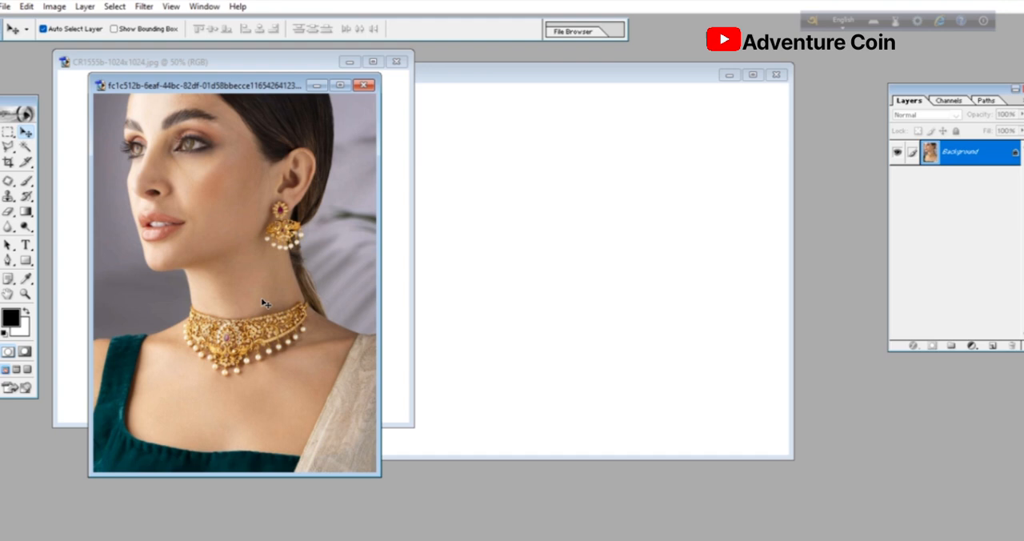
pyautogui.moveTo(264, 302); pyautogui.dragTo(299, 291)
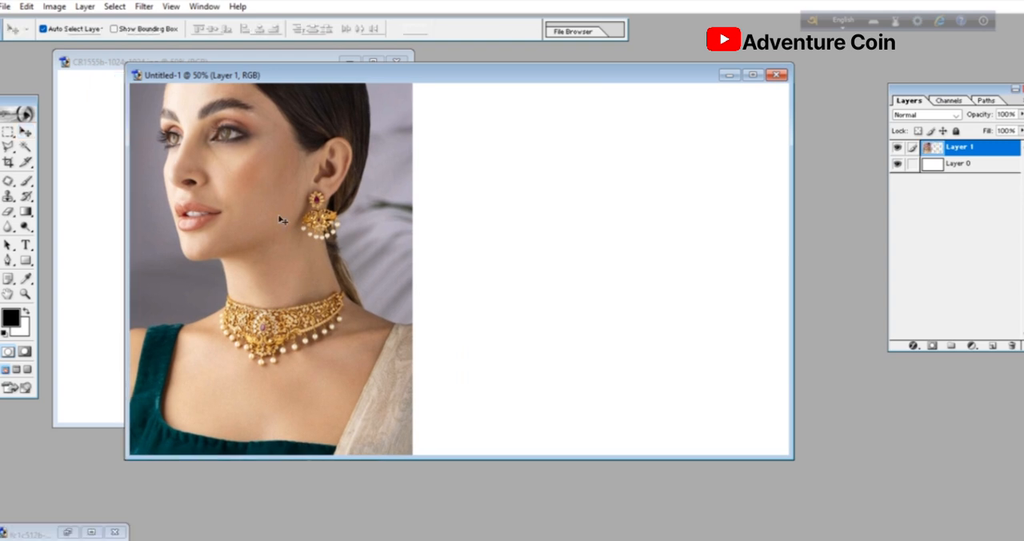
# - Flip the woman's portrait horizontally in the banner
pyautogui.hotkey('ctrl', 't')
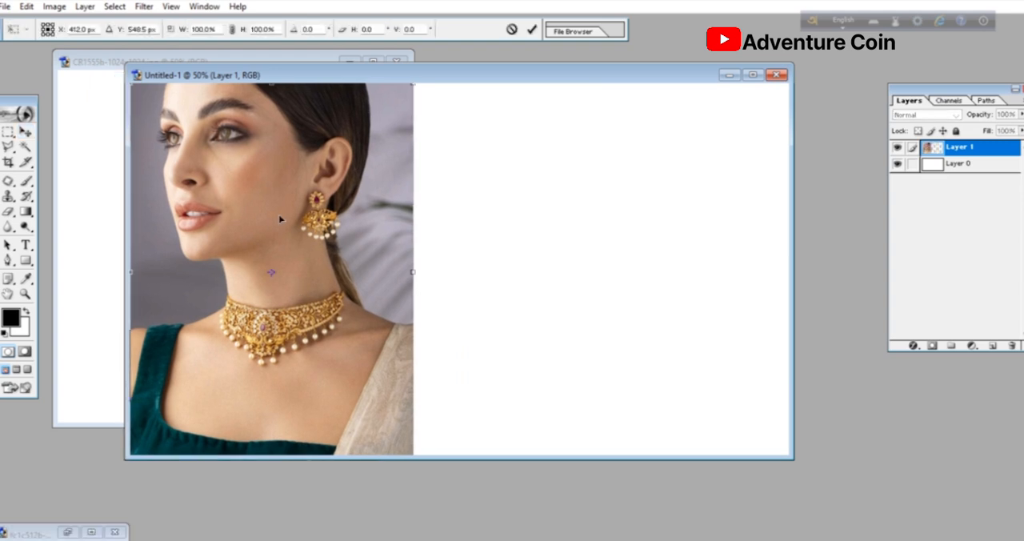
pyautogui.rightClick(282, 227)
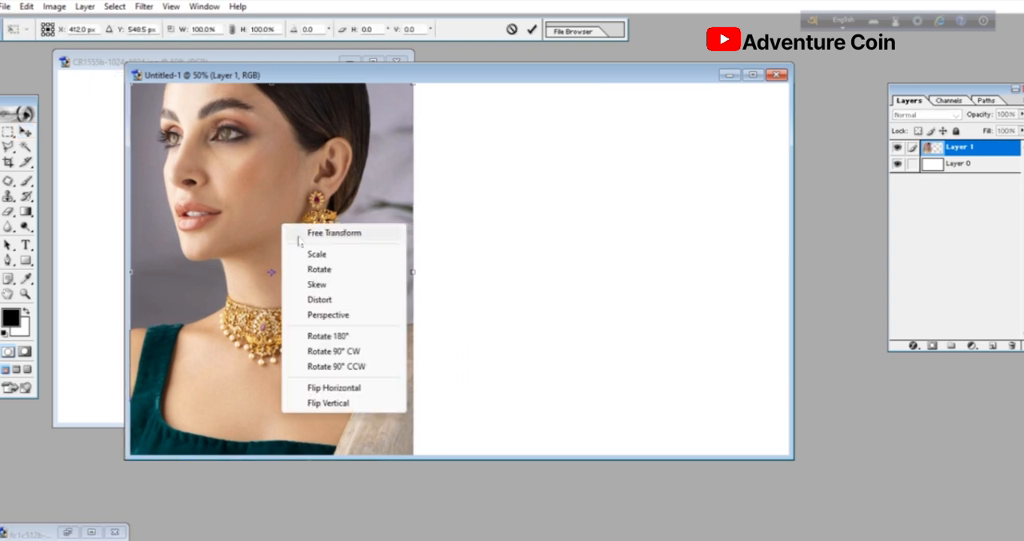
pyautogui.click(360, 390)
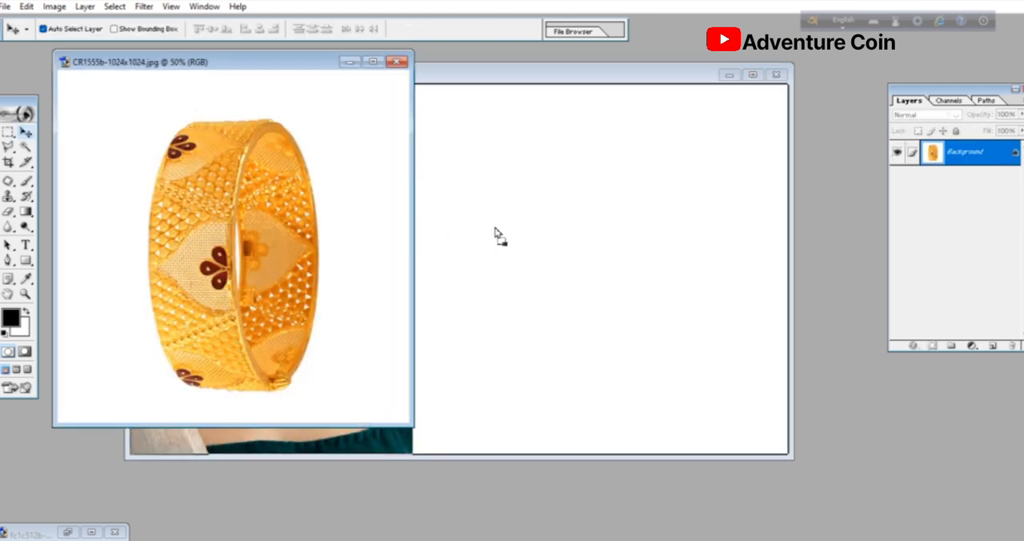
# - Place the gold bangle image in the banner's right half and delete its white background with the Magic Wand
pyautogui.moveTo(495, 228); pyautogui.dragTo(590, 249)
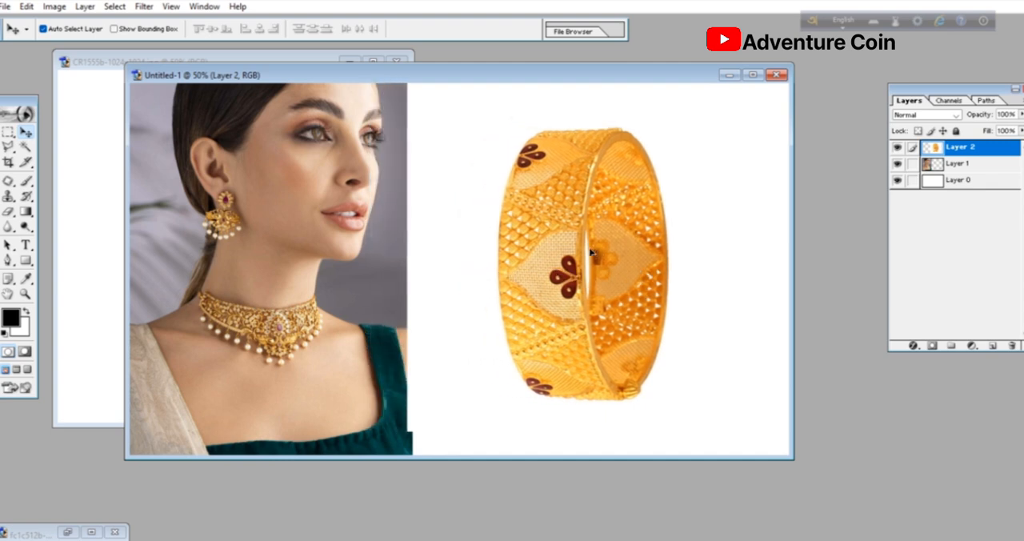
pyautogui.press('w')
pyautogui.click(469, 171)
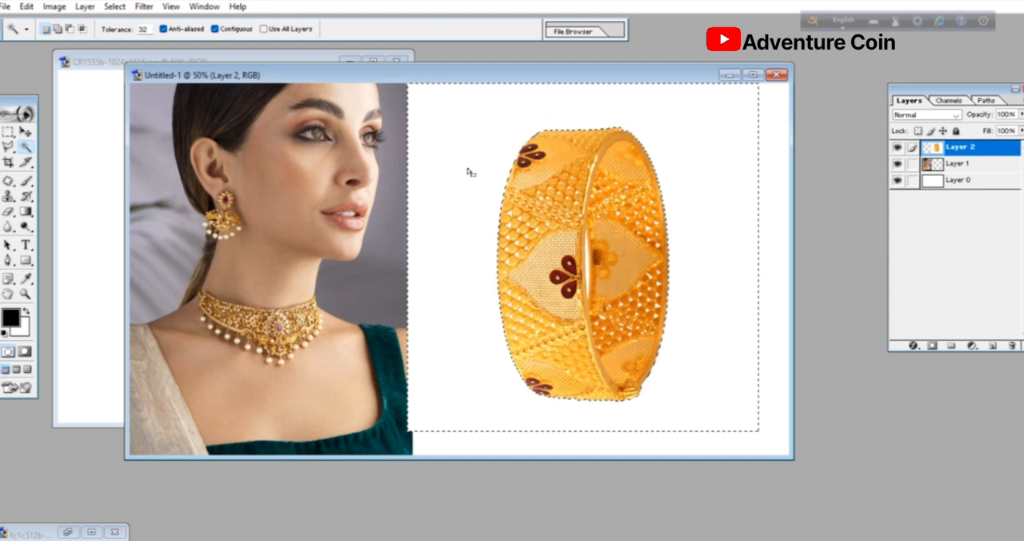
pyautogui.press('Delete')
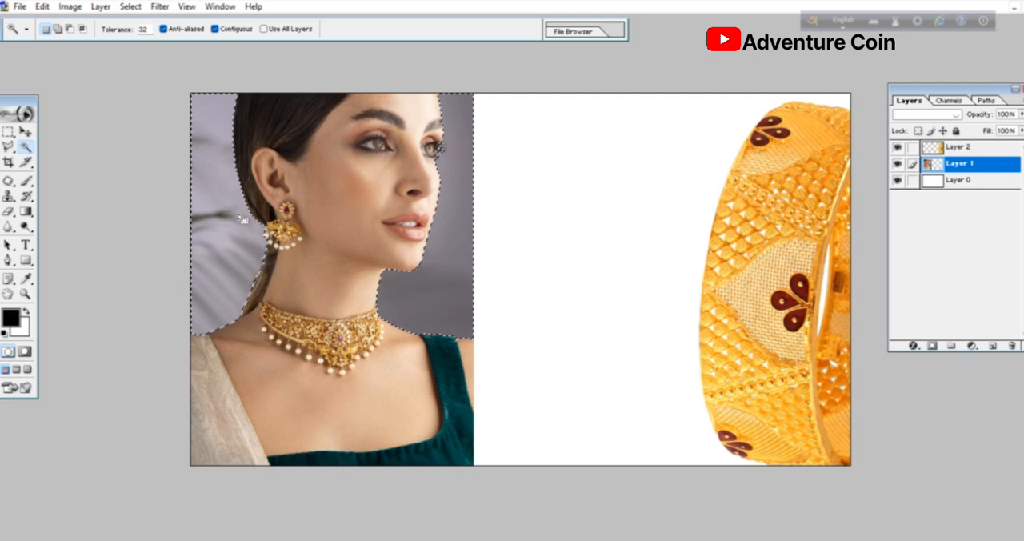
# - Delete the selected grey background around the woman on Layer 1 and clear the selection
pyautogui.press('Delete')
pyautogui.hotkey('ctrl', 'd')
pyautogui.press('p')
pyautogui.rightClick(9, 260)
pyautogui.click(45, 261)
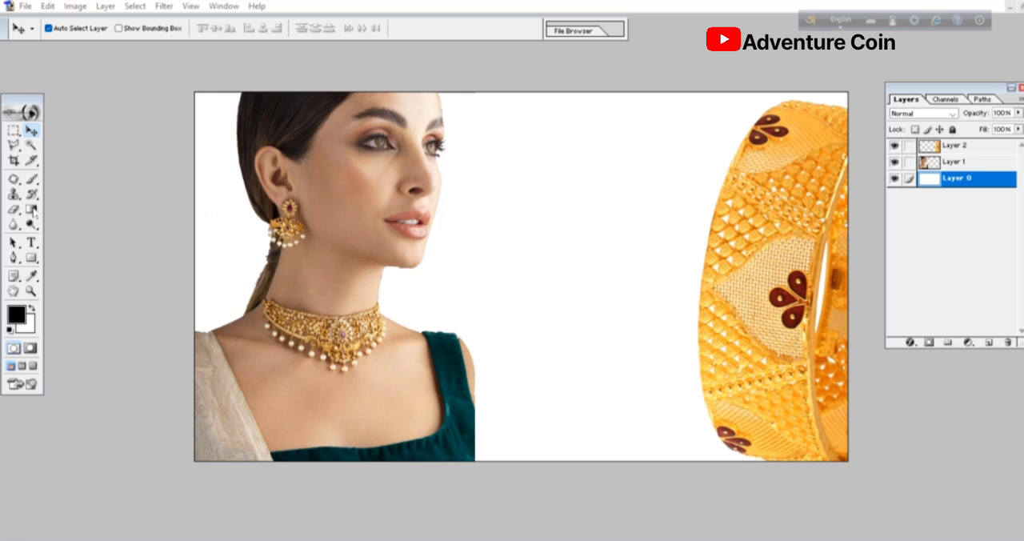
# - Fill Layer 0 with a horizontal linear gradient from dark green (003430) at the left to orange (FB950A) at the right
pyautogui.click(34, 212)
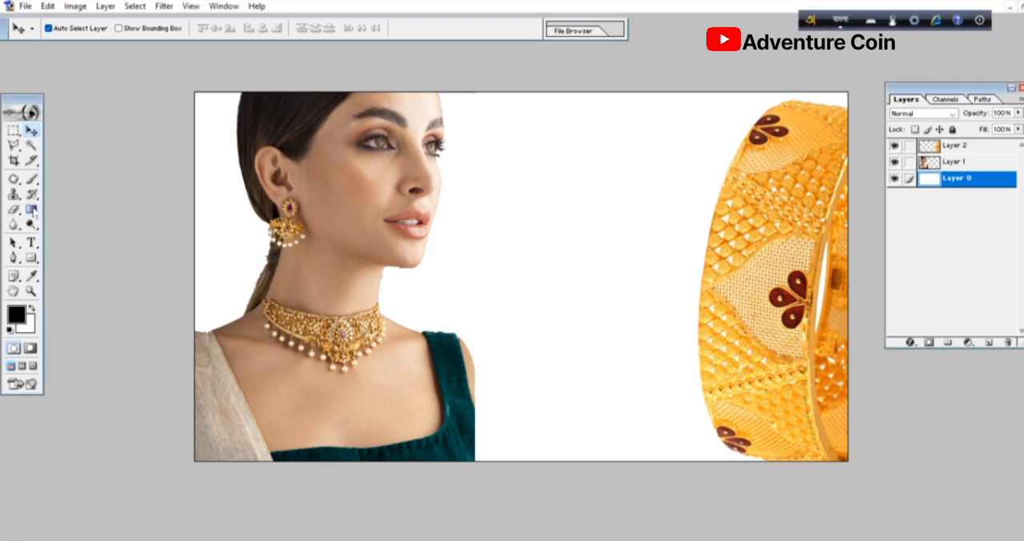
pyautogui.click(32, 210)
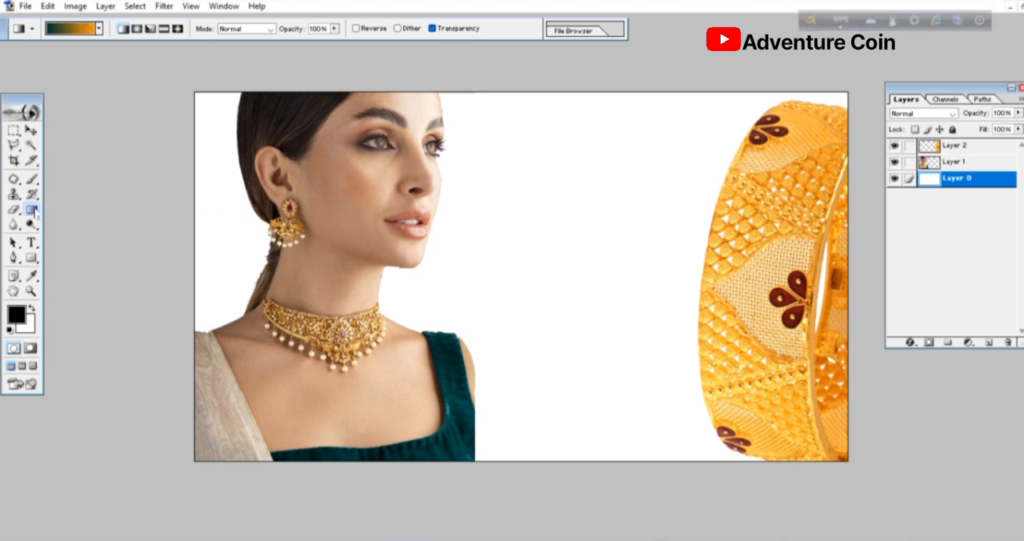
pyautogui.click(82, 30)
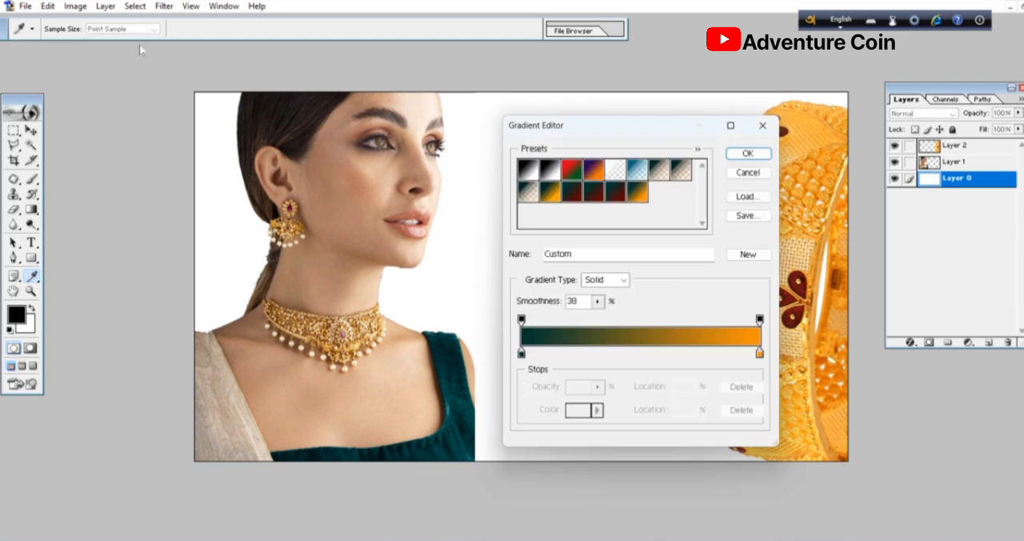
pyautogui.doubleClick(521, 353)
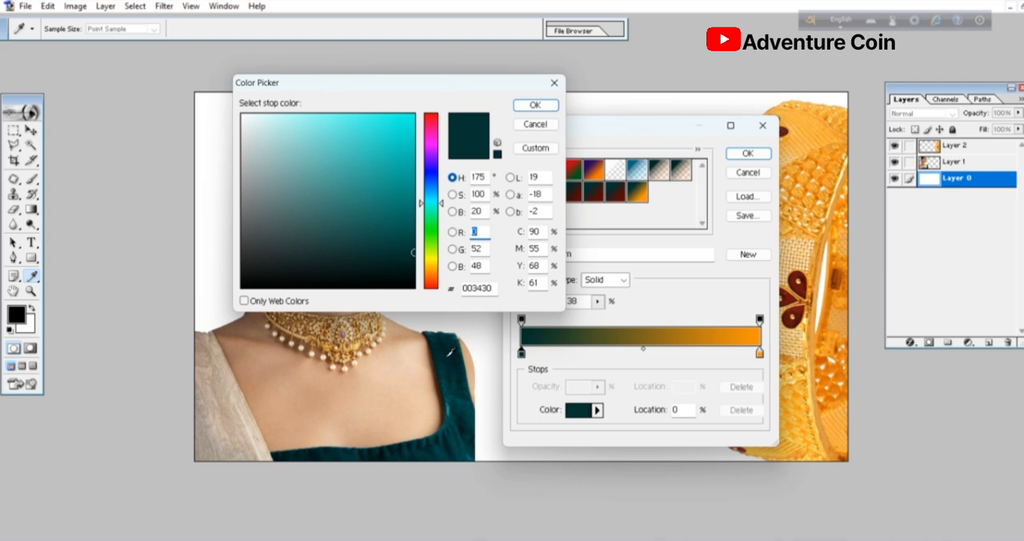
pyautogui.click(524, 106)
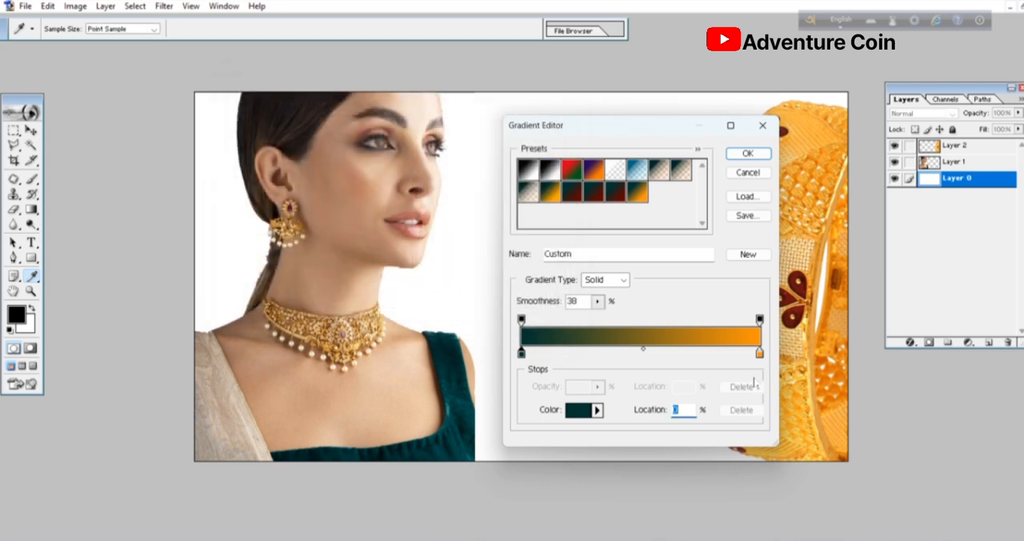
pyautogui.doubleClick(759, 353)
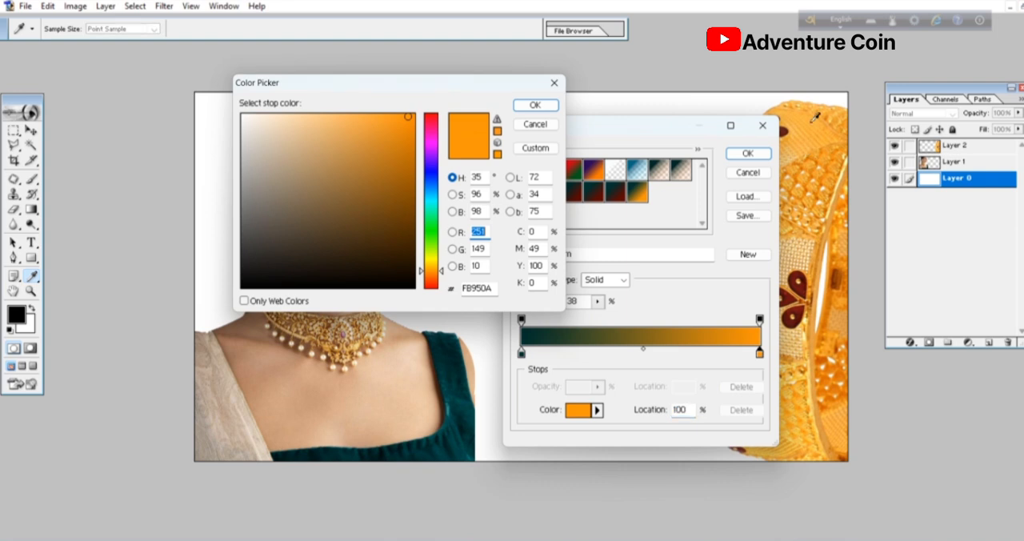
pyautogui.click(535, 106)
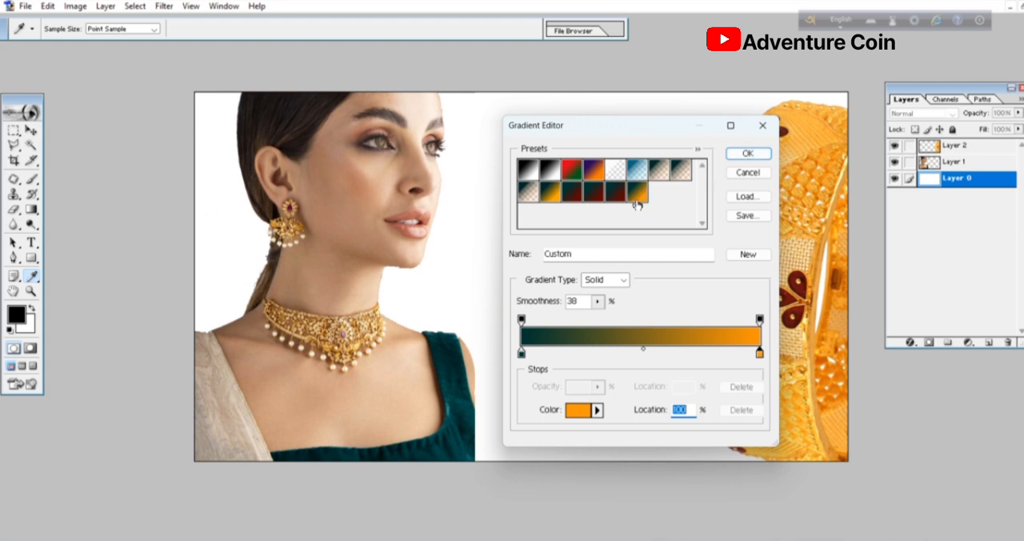
pyautogui.click(747, 154)
pyautogui.moveTo(209, 256); pyautogui.dragTo(830, 269)
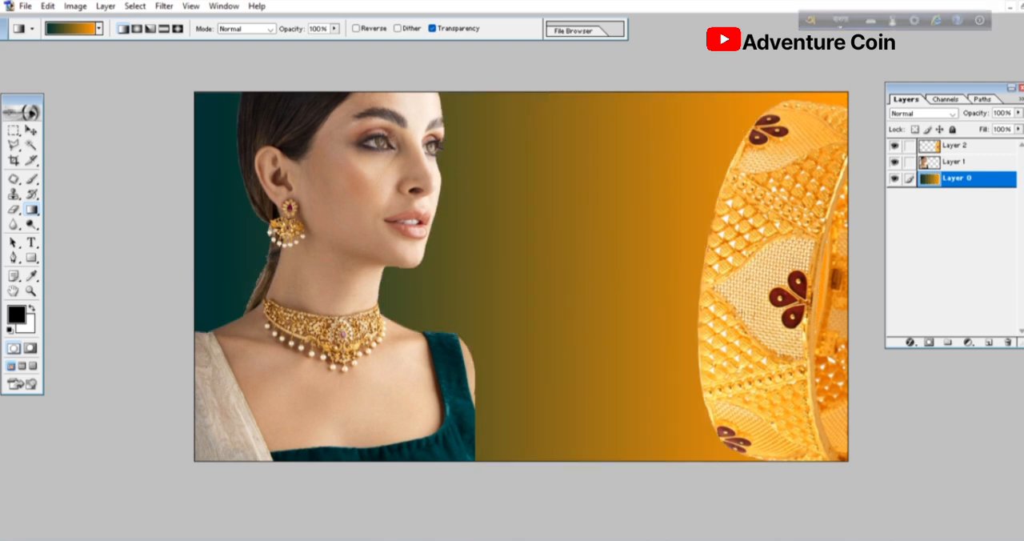
# - Add the Bengali heading "গীতাঞ্জলী জুয়েলার্স" between the woman and the bangle, on a text layer above Layer 2
pyautogui.click(32, 243)
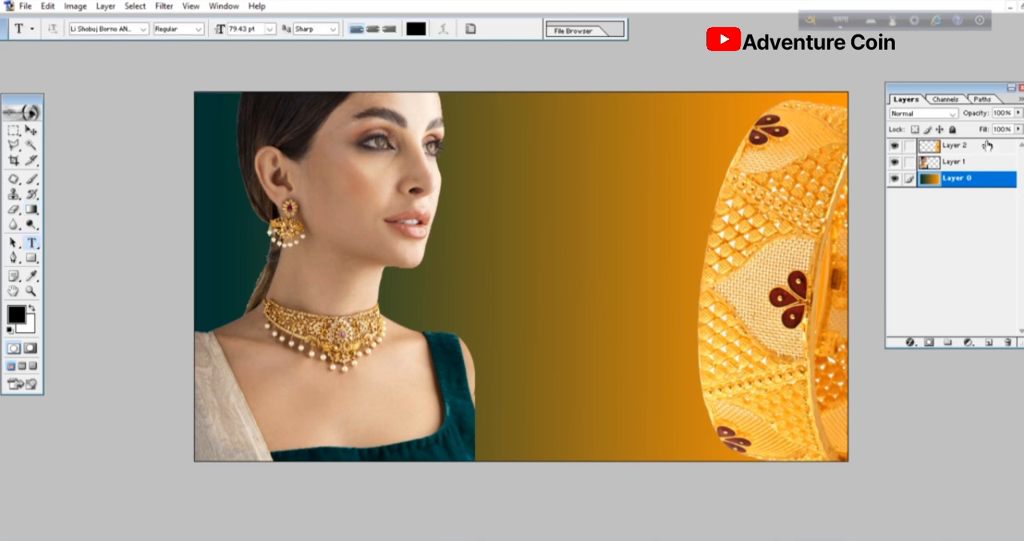
pyautogui.click(987, 145)
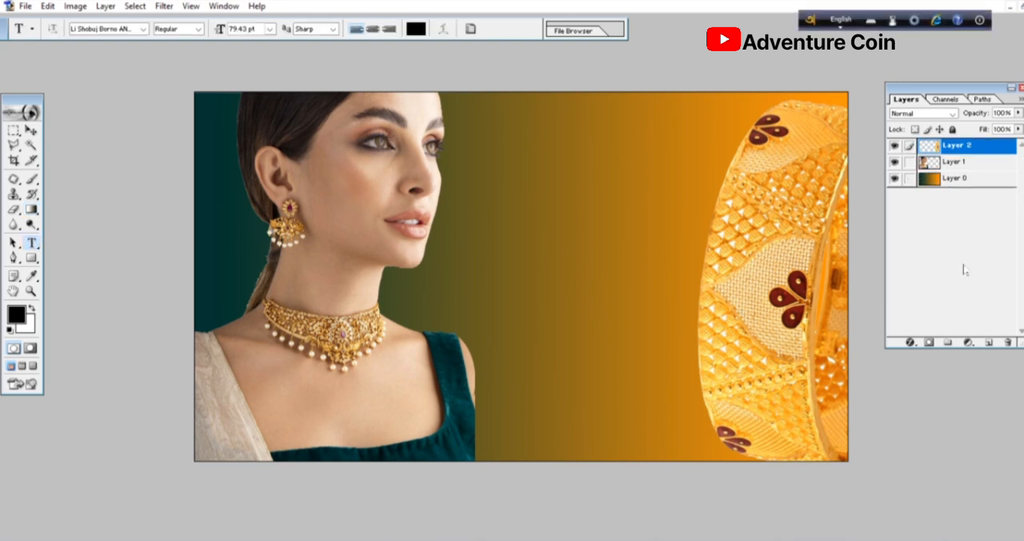
pyautogui.click(554, 268)
pyautogui.write('g')
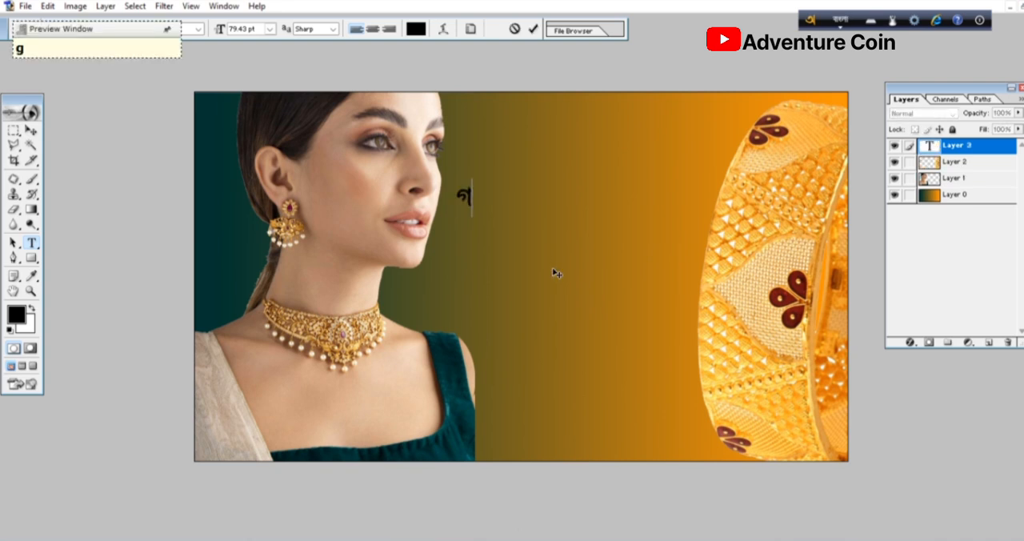
pyautogui.write('Itanjo')
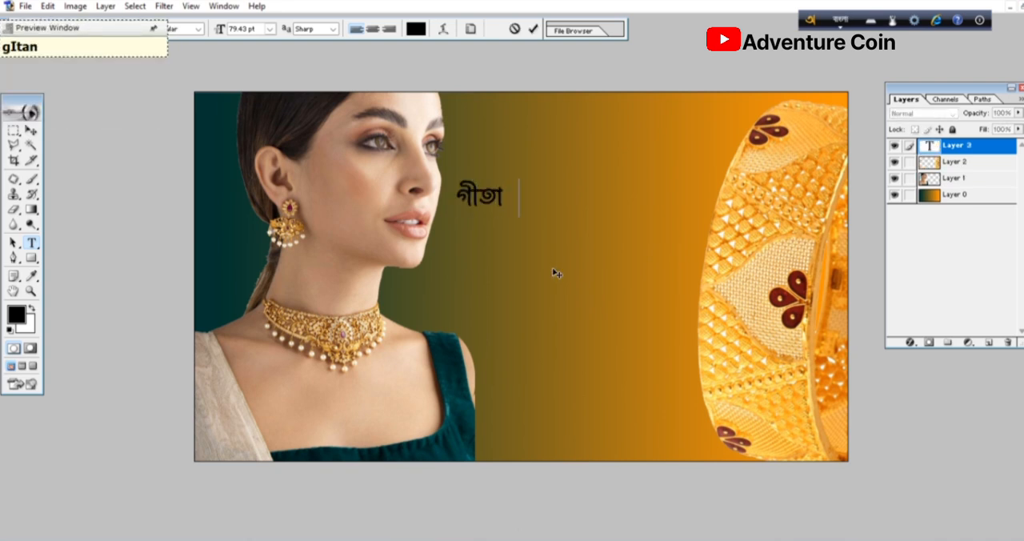
pyautogui.write('lI ')
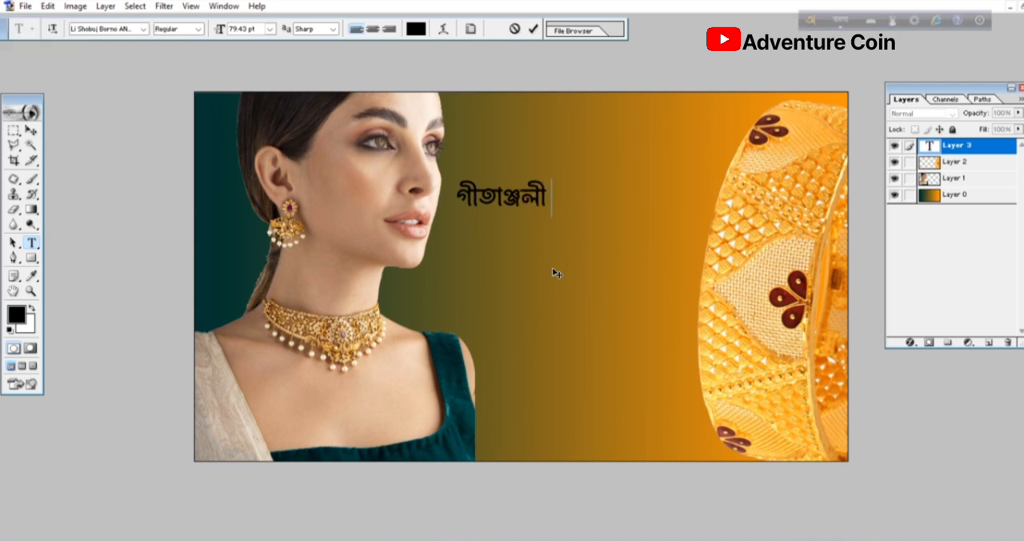
pyautogui.write('juye')
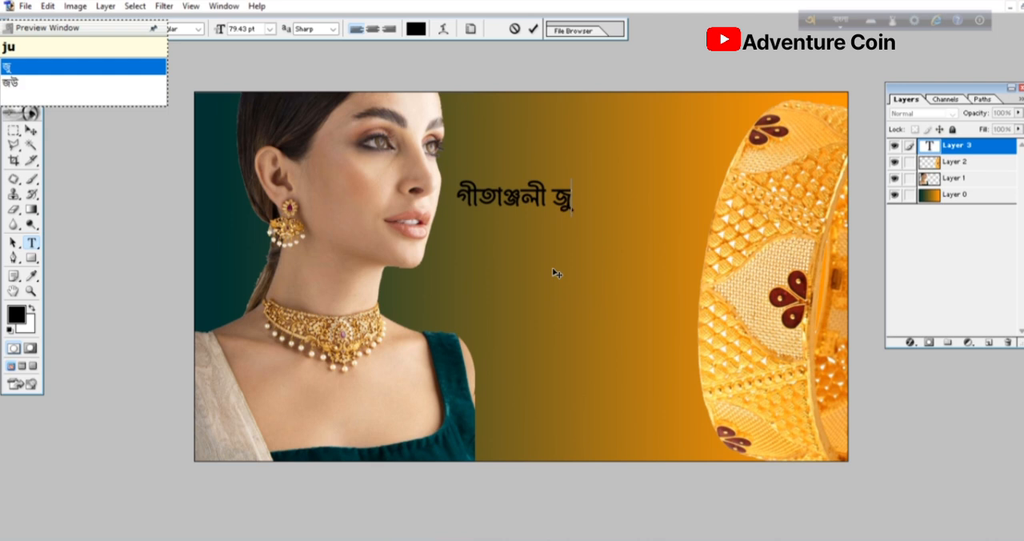
pyautogui.write('lars')
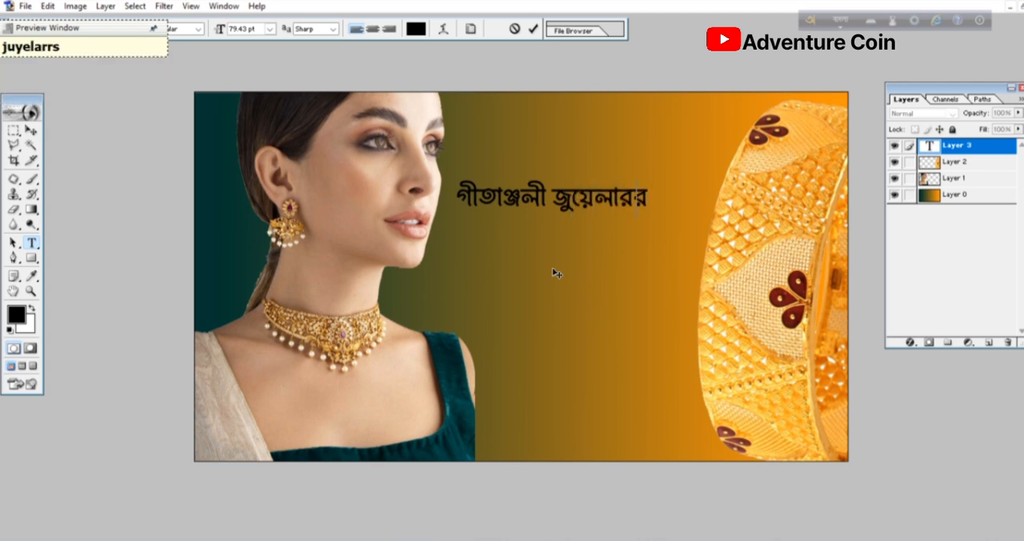
# - Recolor the whole heading text white and commit it
pyautogui.hotkey('ctrl', 'a')
pyautogui.press('F12')
pyautogui.click(951, 150)
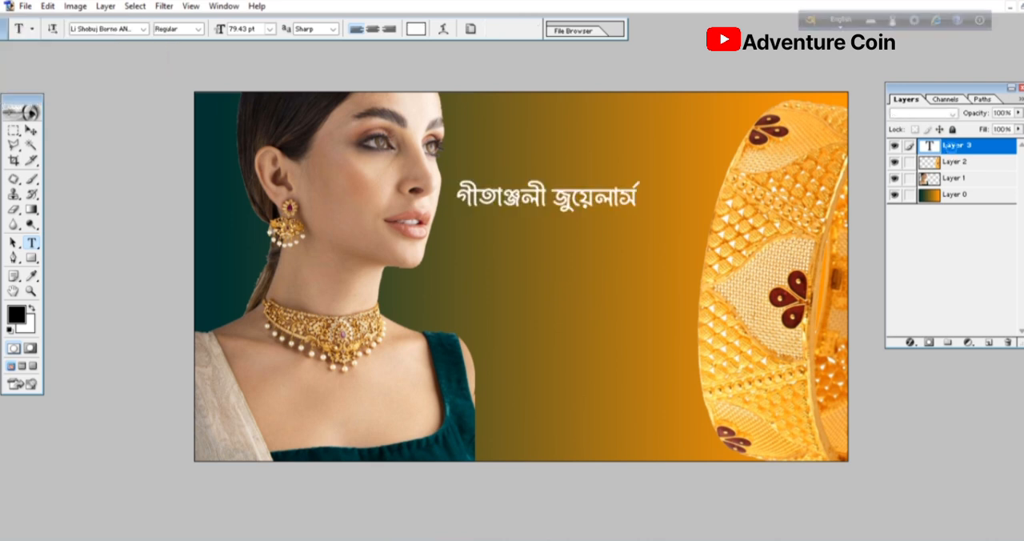
# - Apply a drop shadow effect to the heading's text layer
pyautogui.rightClick(951, 150)
pyautogui.press('Escape')
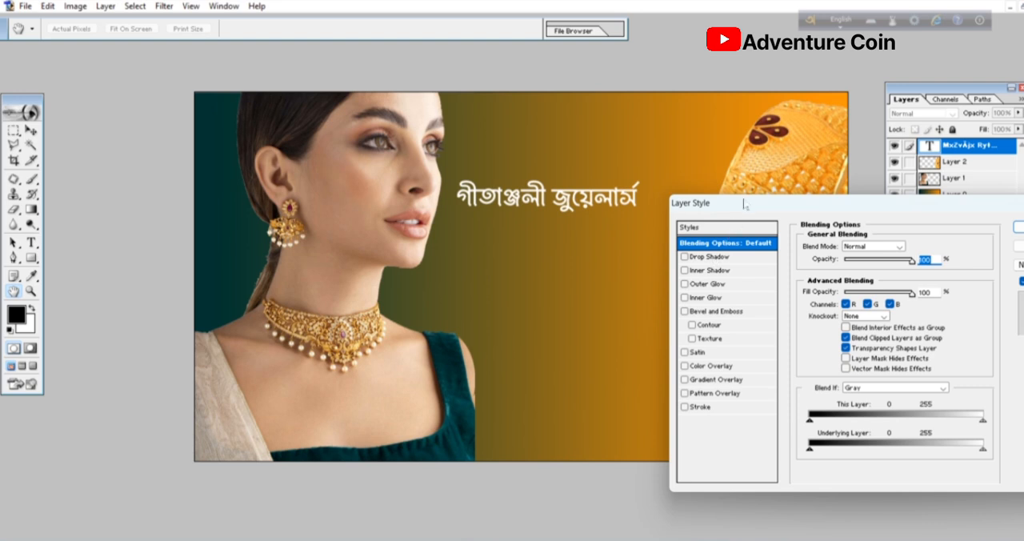
pyautogui.moveTo(741, 209); pyautogui.dragTo(544, 242)
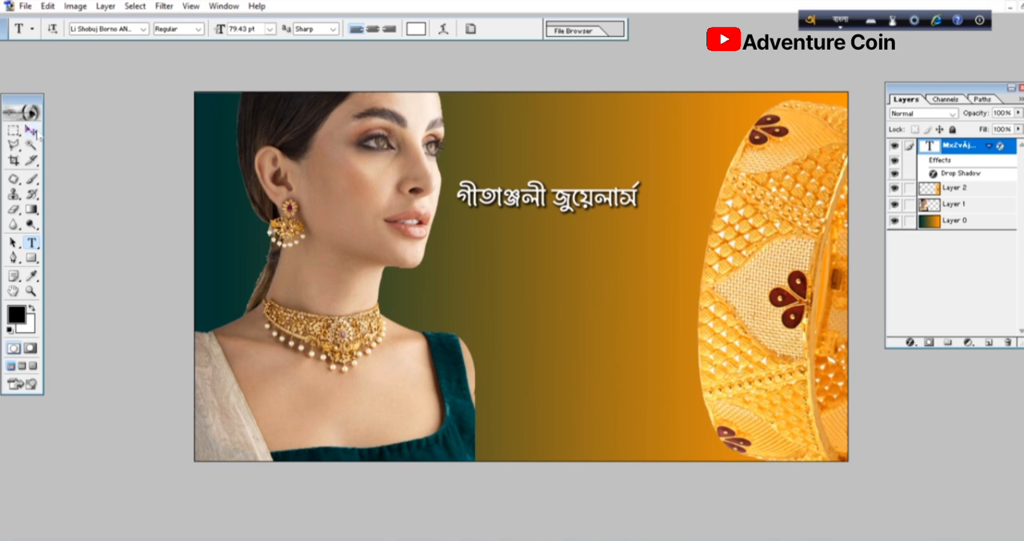
# - Move the woman's portrait slightly left to free space for the heading
pyautogui.click(32, 132)
pyautogui.moveTo(391, 377); pyautogui.dragTo(353, 377)
# - Scale the heading to 161.5% and position it in the upper area between the woman's face and the bangle
pyautogui.click(479, 208)
pyautogui.hotkey('ctrl', 't')
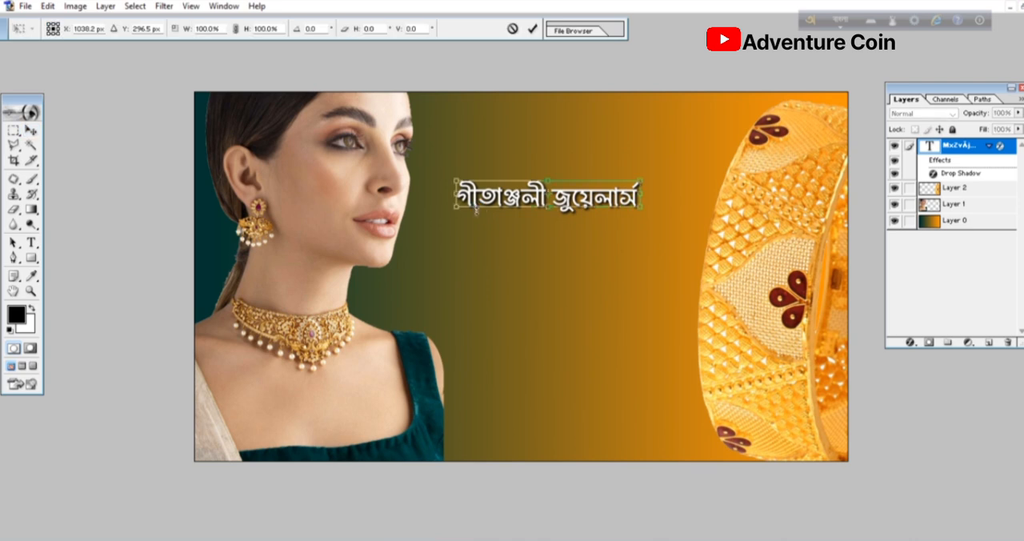
pyautogui.moveTo(646, 212); pyautogui.dragTo(696, 236)
pyautogui.moveTo(609, 195); pyautogui.dragTo(622, 176)
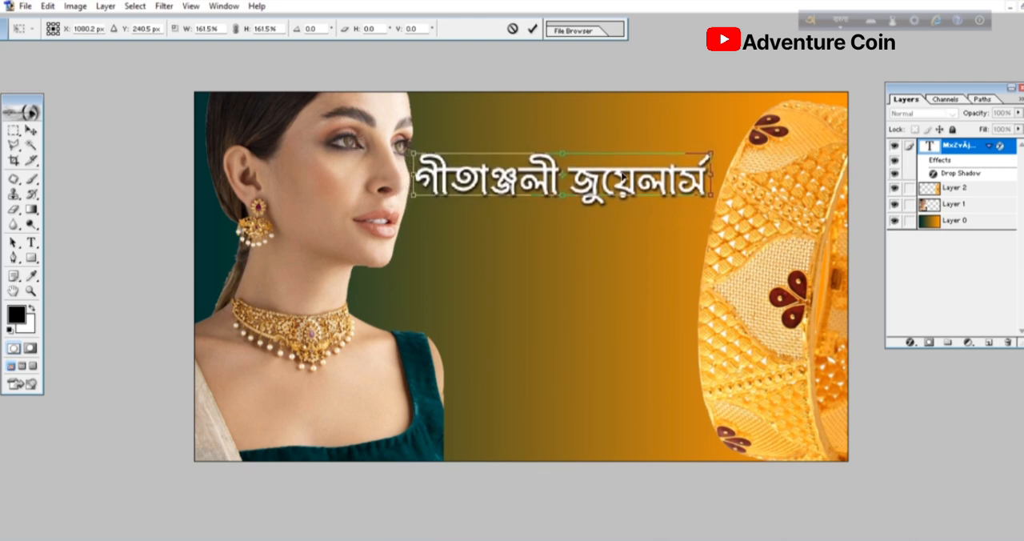
pyautogui.press('Return')
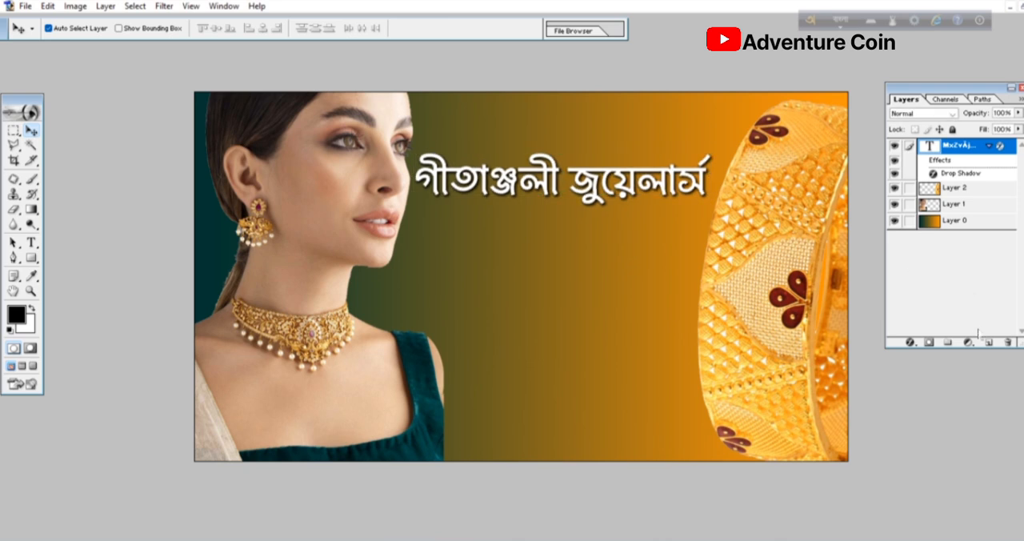
# - Start a new text line below the heading, beside the woman's neck, with the font size set to 48 pt
pyautogui.click(30, 241)
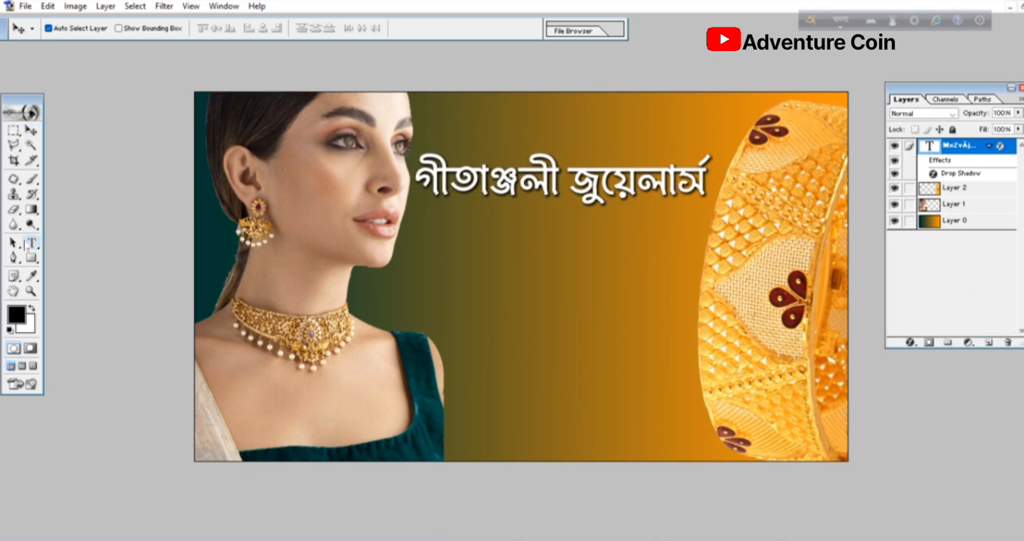
pyautogui.click(430, 268)
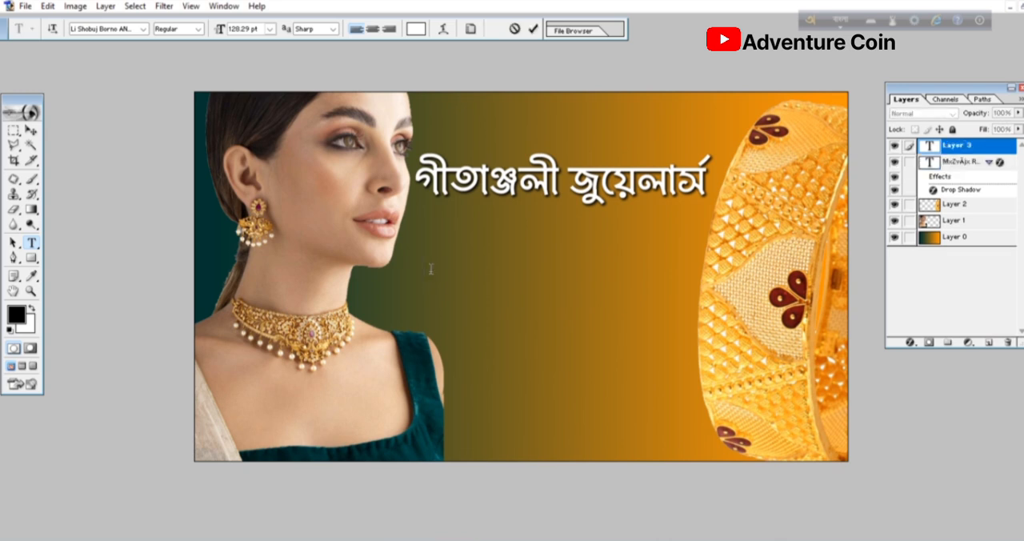
pyautogui.hotkey('alt', 'shift')
pyautogui.click(271, 30)
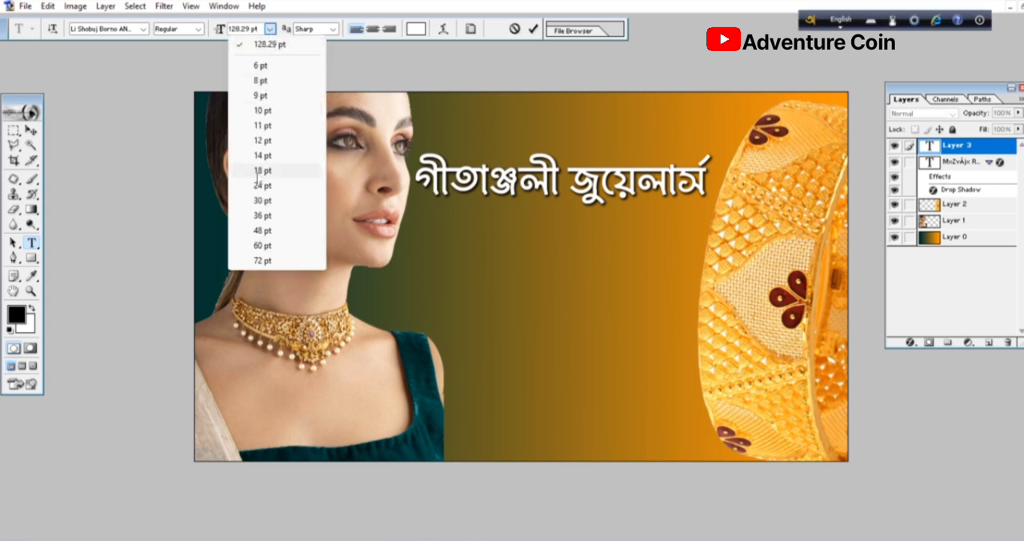
pyautogui.click(258, 231)
# - Write the first description line in Bengali: "এখানে যত্ন সহকারে সোনার গহনা তৈরি করা যায় ।"
pyautogui.write('ekhane ')
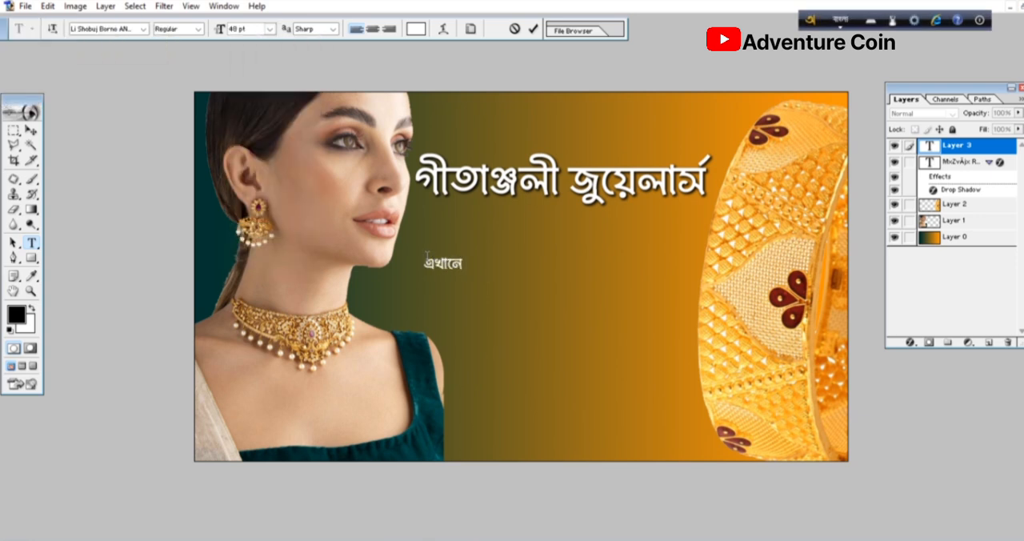
pyautogui.write('zotn ')
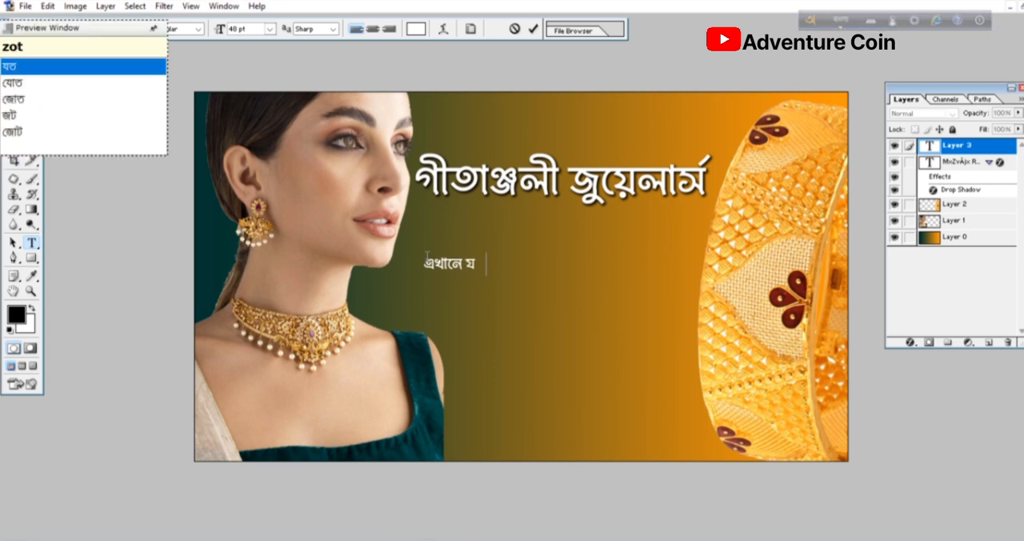
pyautogui.write('sohoka')
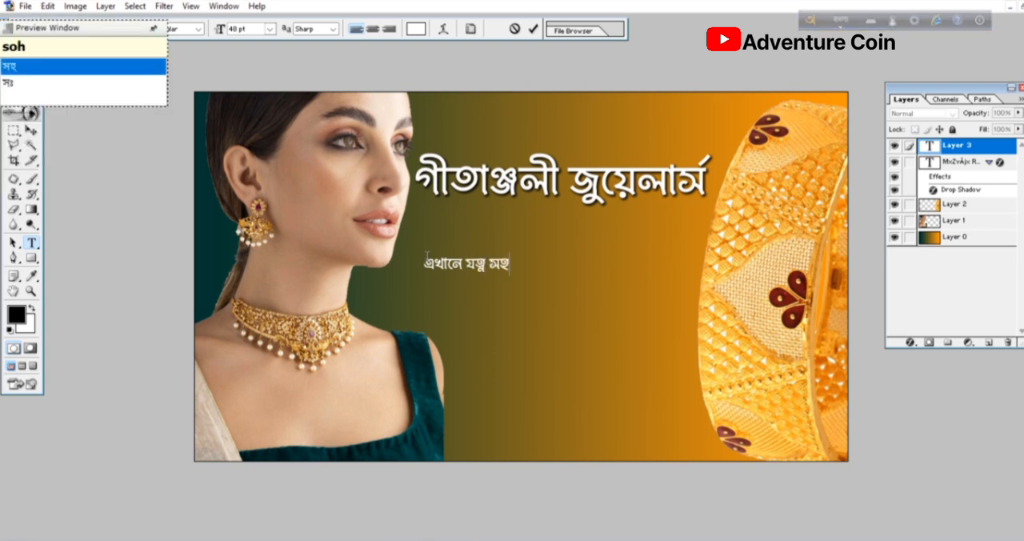
pyautogui.write('re sO')
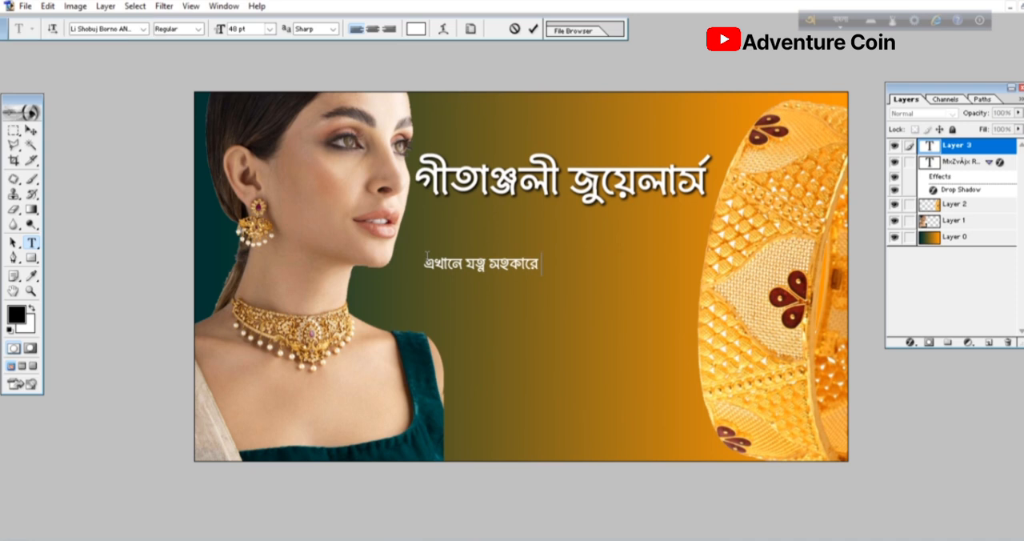
pyautogui.write('nar gohona ')
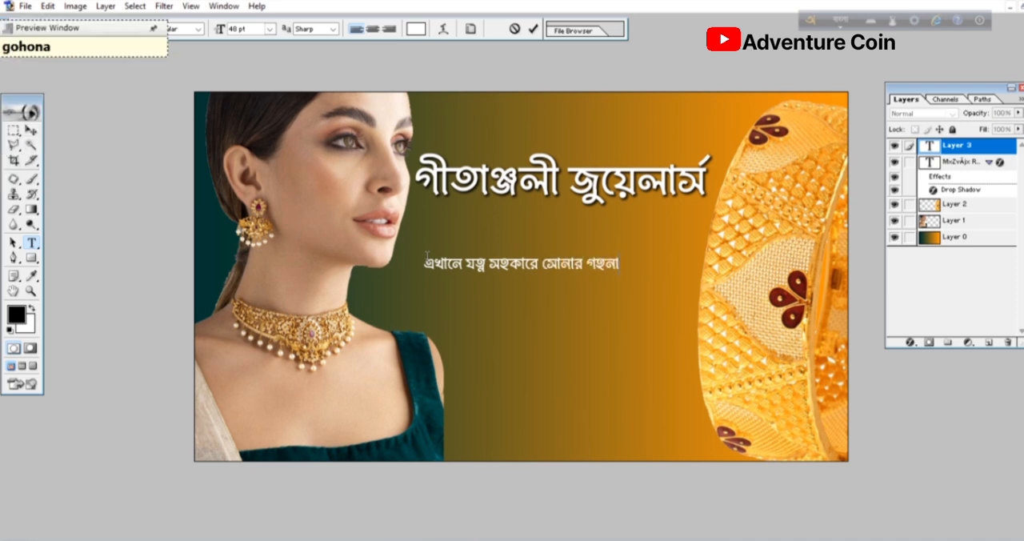
pyautogui.write('toir')
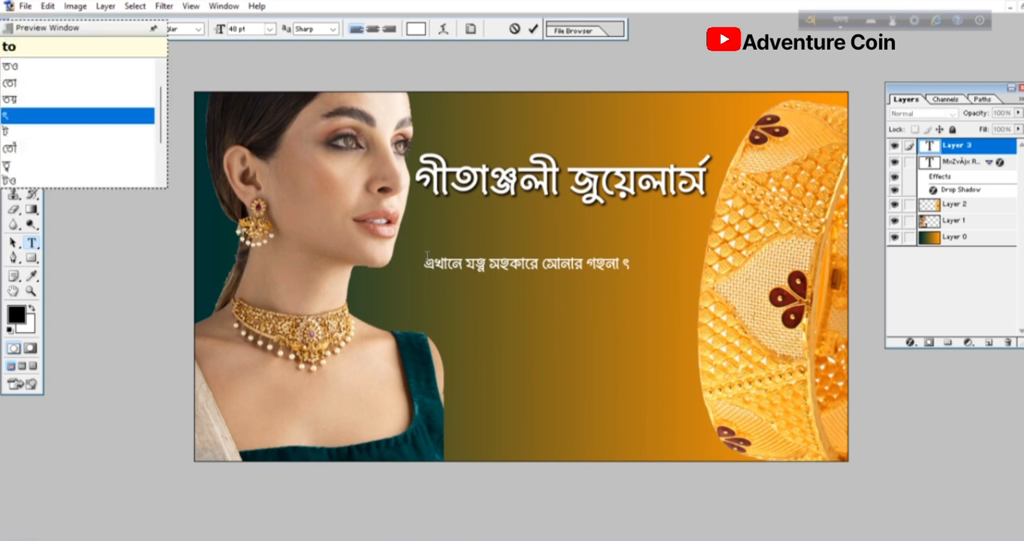
pyautogui.write('i ')
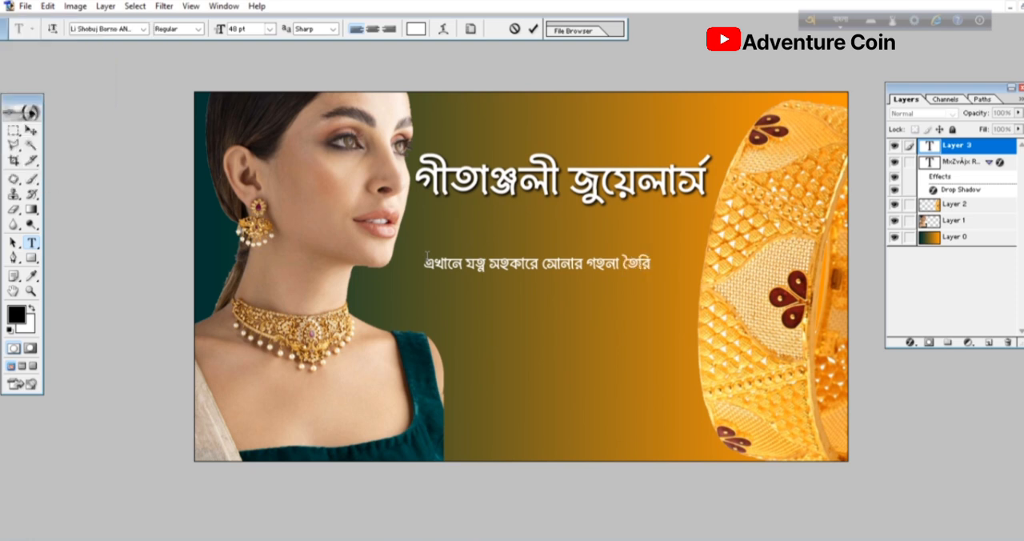
pyautogui.write('kora za')
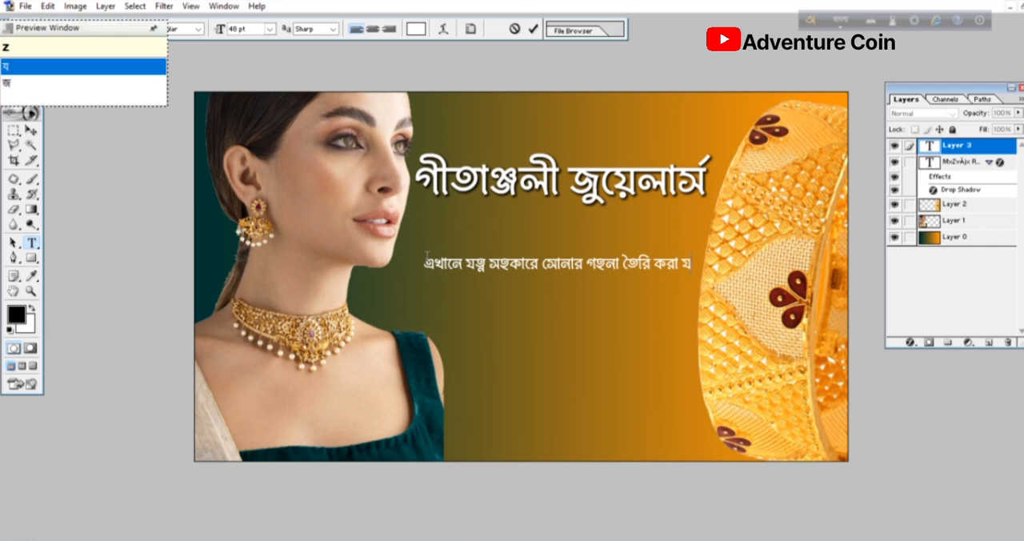
pyautogui.write('y')
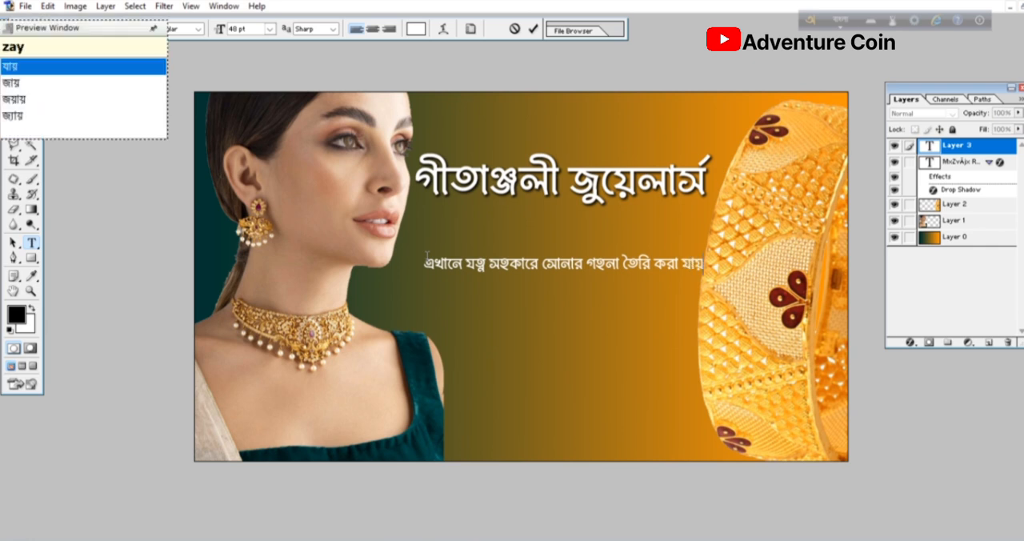
pyautogui.write(' .')
# - Commit the description line and move it slightly up and left so it sits beneath the heading
pyautogui.click(30, 130)
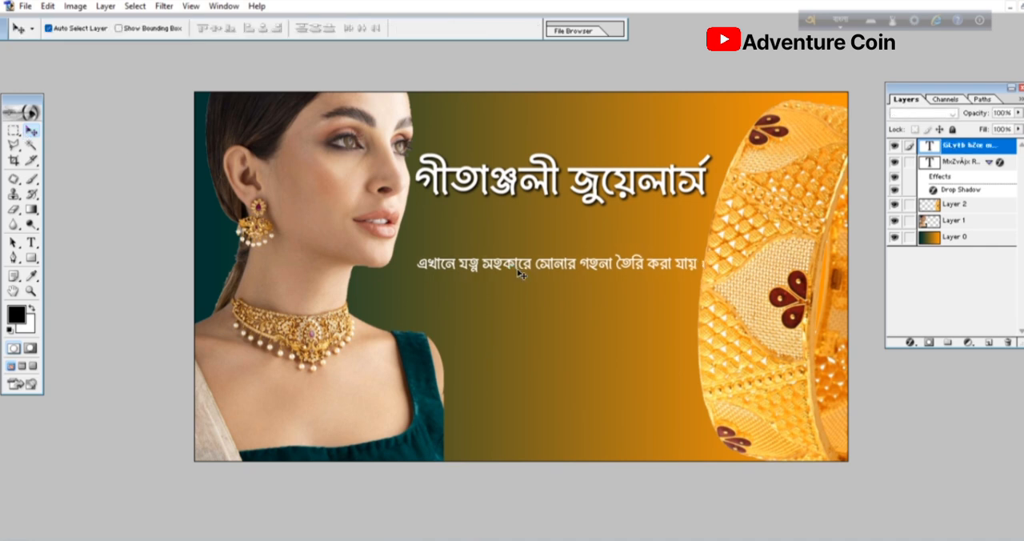
pyautogui.press('Up')
pyautogui.press('Up')
pyautogui.press('Up')
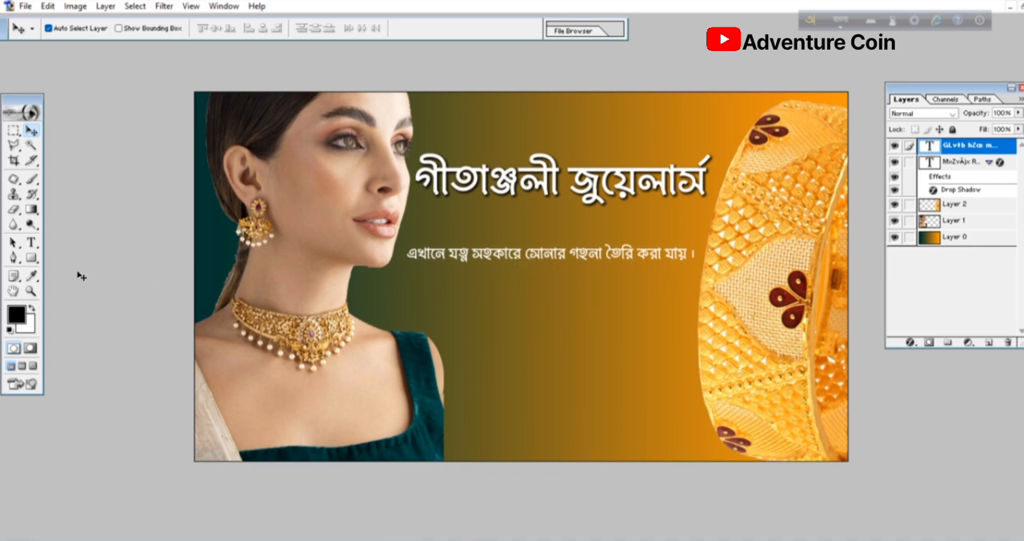
# - Change the font of the whole description line to Li Sirajee Alima ANSI and commit it
pyautogui.click(33, 243)
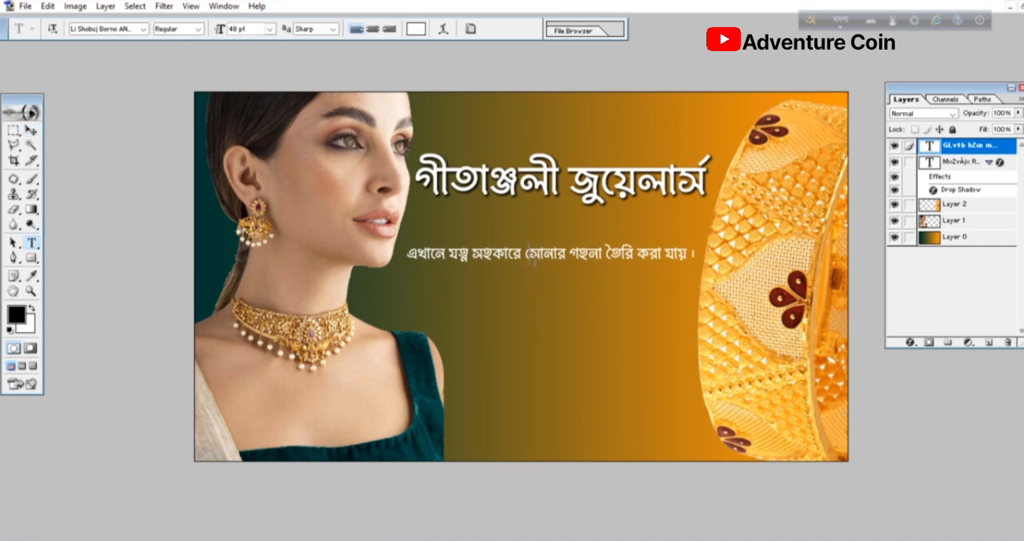
pyautogui.click(529, 258)
pyautogui.hotkey('ctrl', 'a')
pyautogui.click(117, 30)
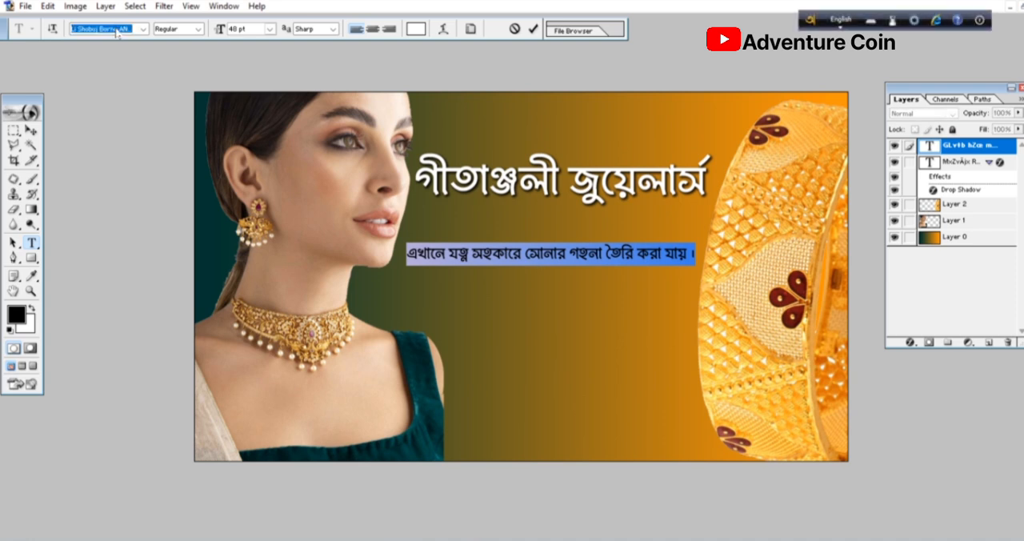
pyautogui.press('Down')
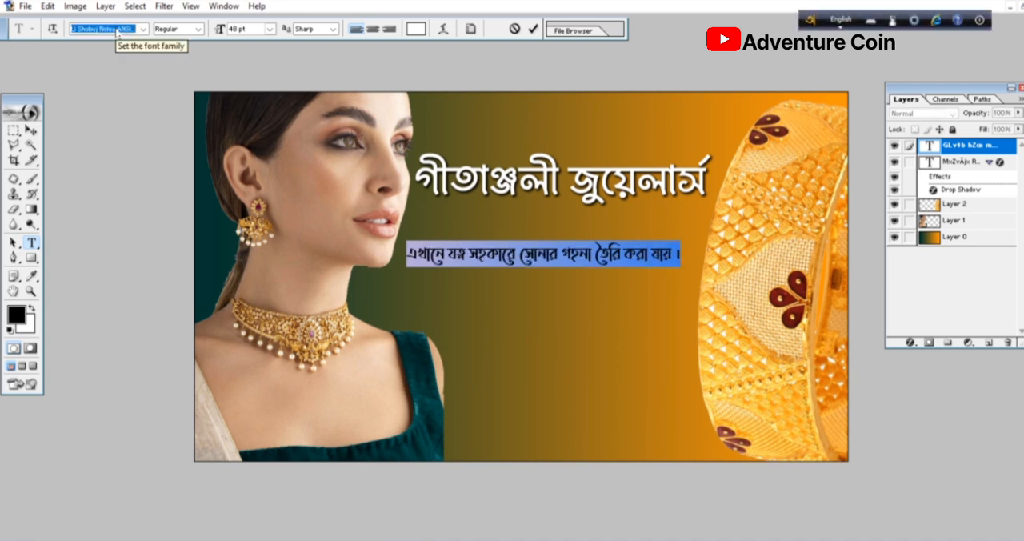
pyautogui.press('Down')
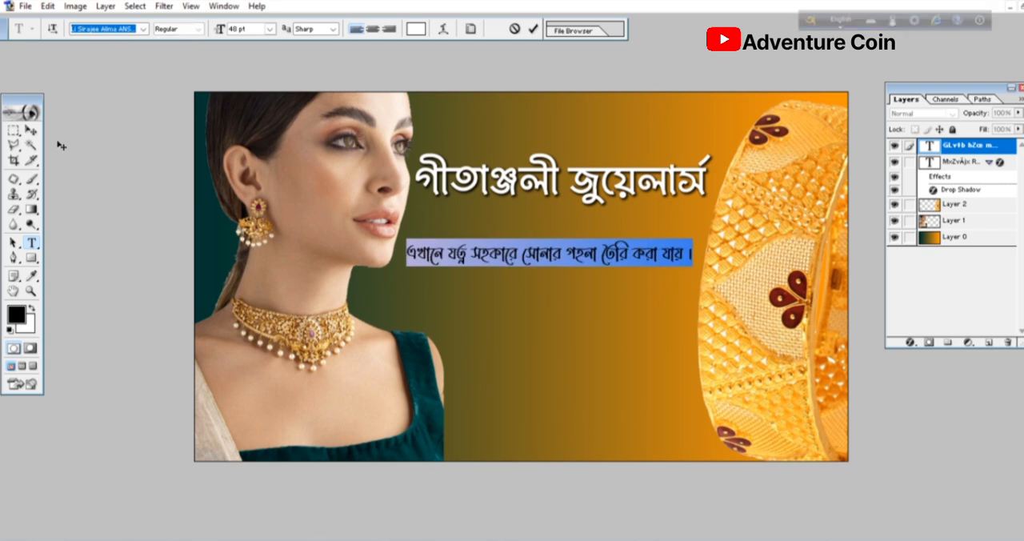
pyautogui.click(31, 130)
# - Apply a drop shadow with 85% opacity, 5 px distance, 6% spread and 9 px size to the description text
pyautogui.rightClick(944, 145)
pyautogui.click(932, 166)
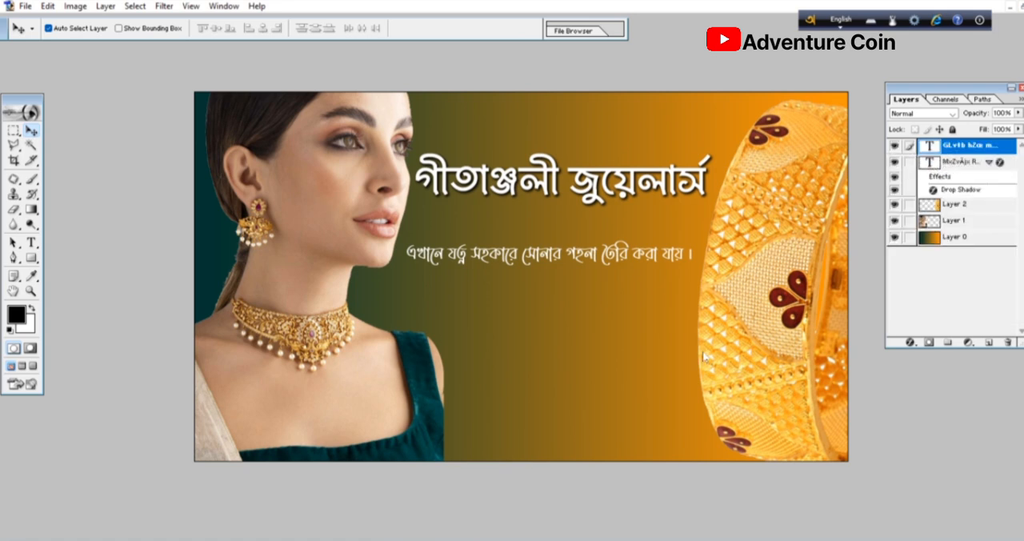
pyautogui.press('h')
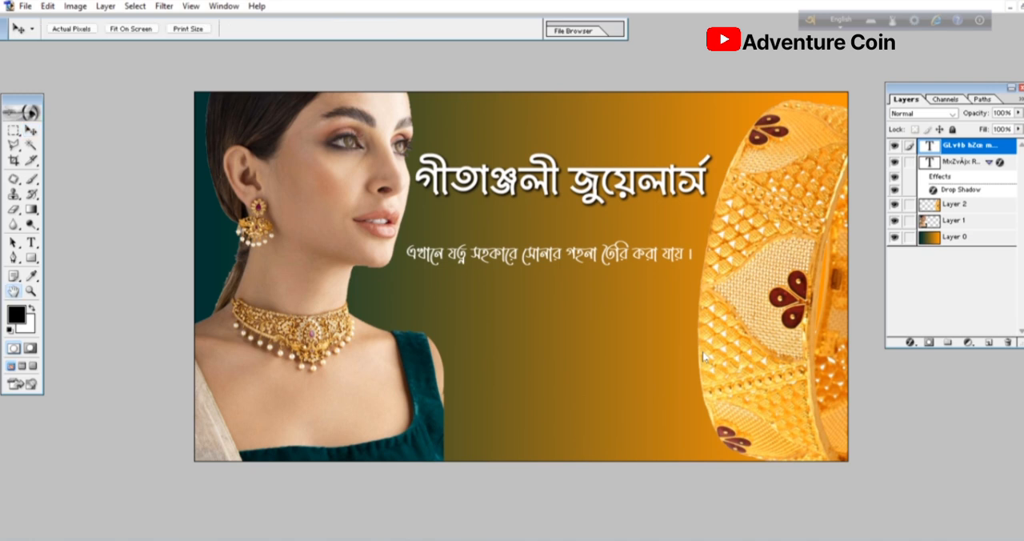
pyautogui.click(506, 292)
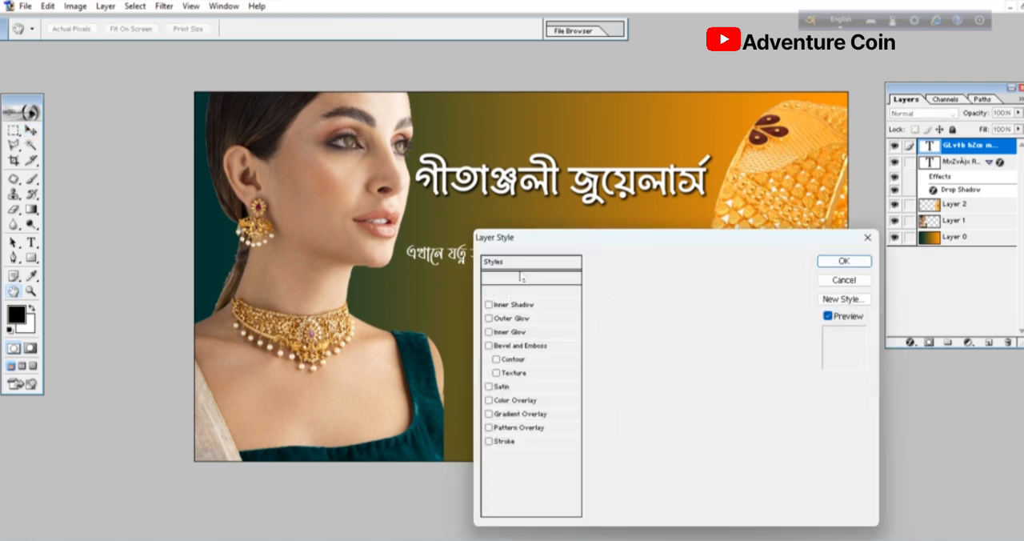
pyautogui.moveTo(555, 240); pyautogui.dragTo(681, 254)
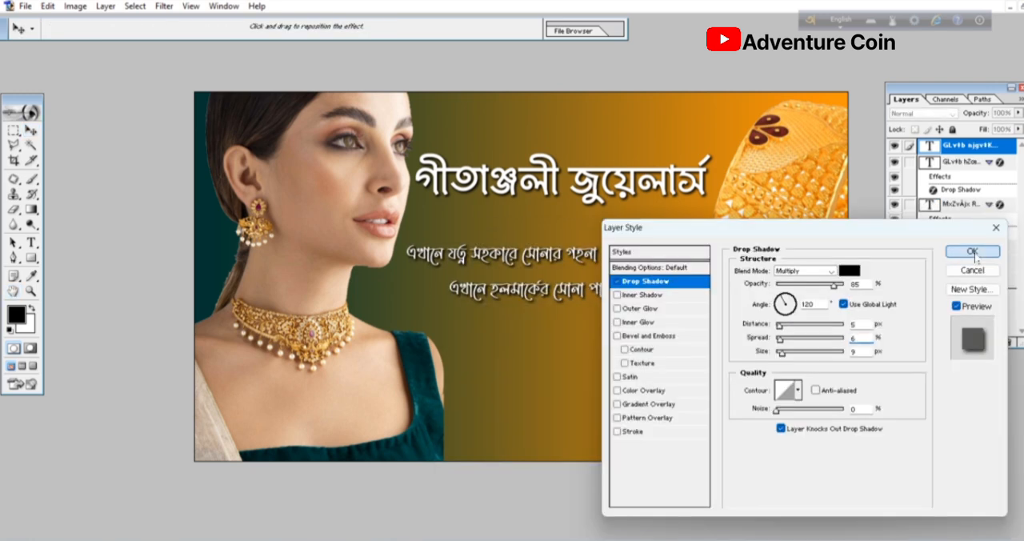
pyautogui.click(976, 256)
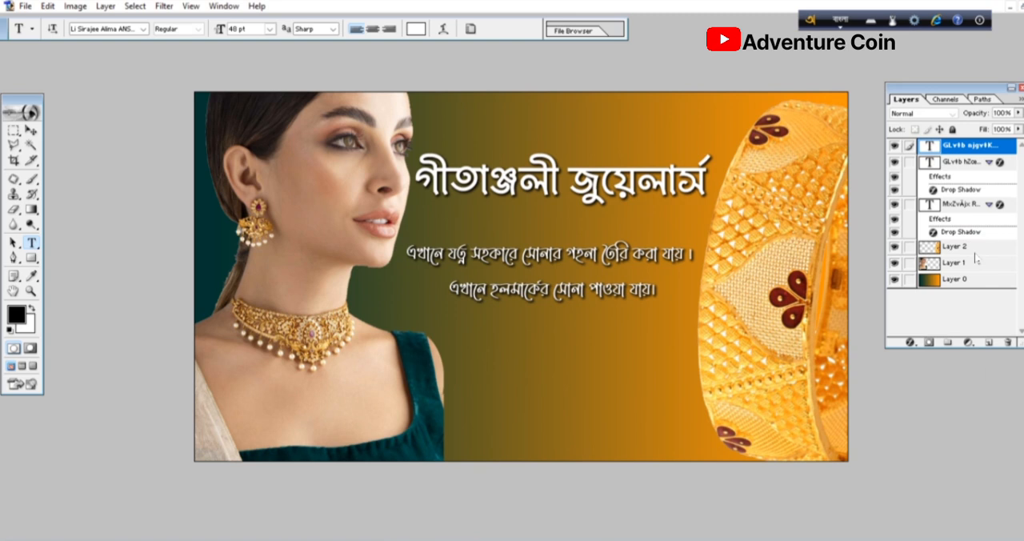
# - Add a text line below the description lines with the prefix "প্রোঃ" followed by the proprietor's full name
pyautogui.click(707, 356)
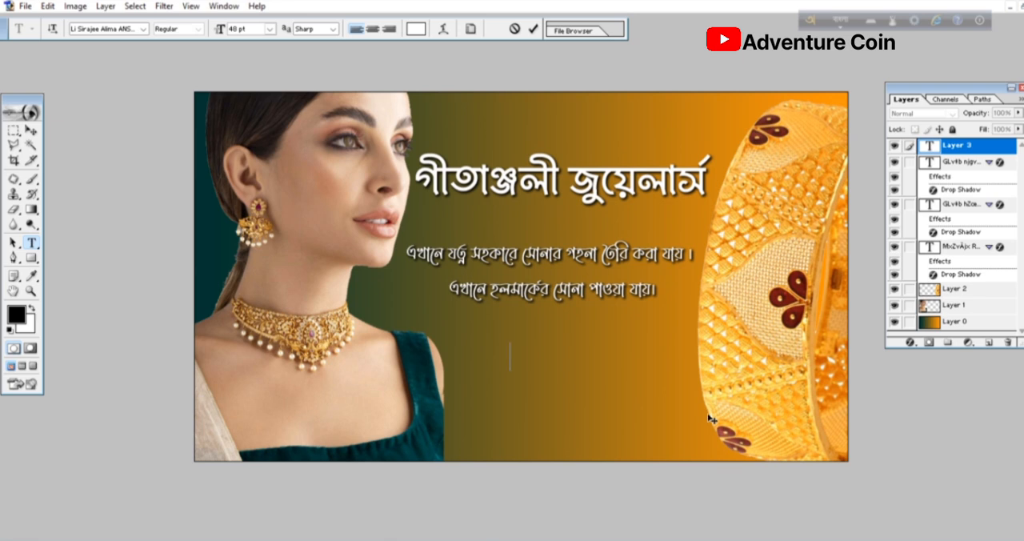
pyautogui.write('pr')
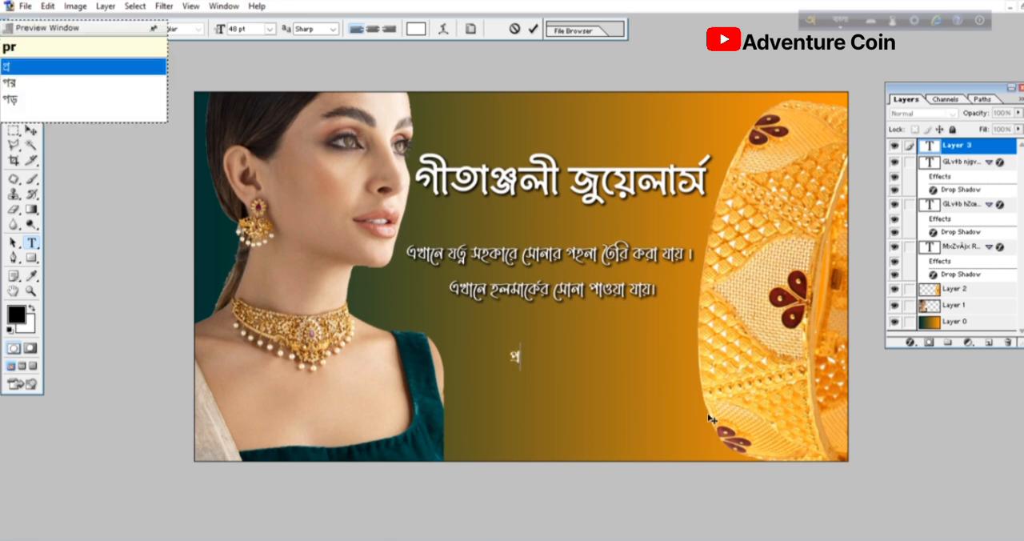
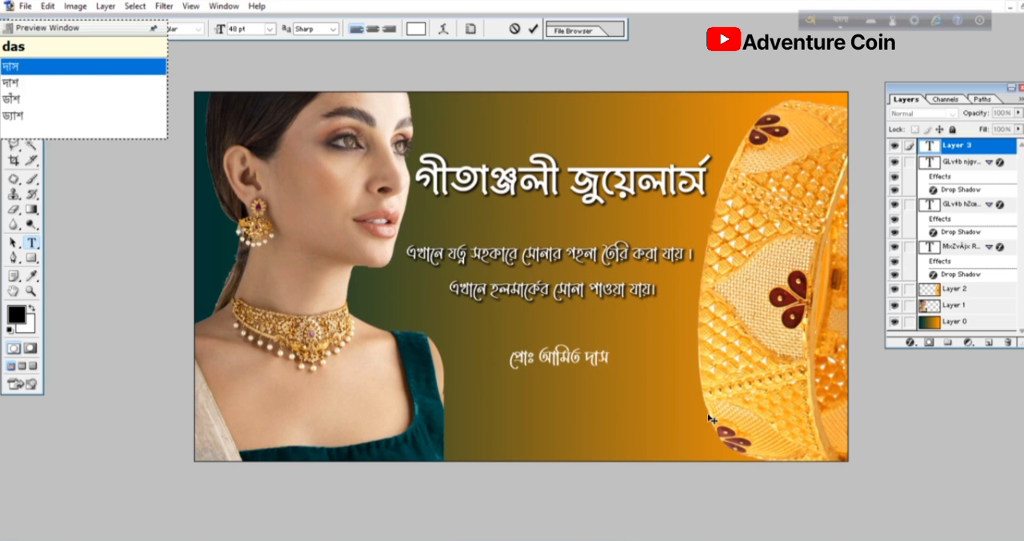
# - Change the font of the whole proprietor line to Li Toha Borno ANSI and commit it
pyautogui.hotkey('ctrl', 'a')
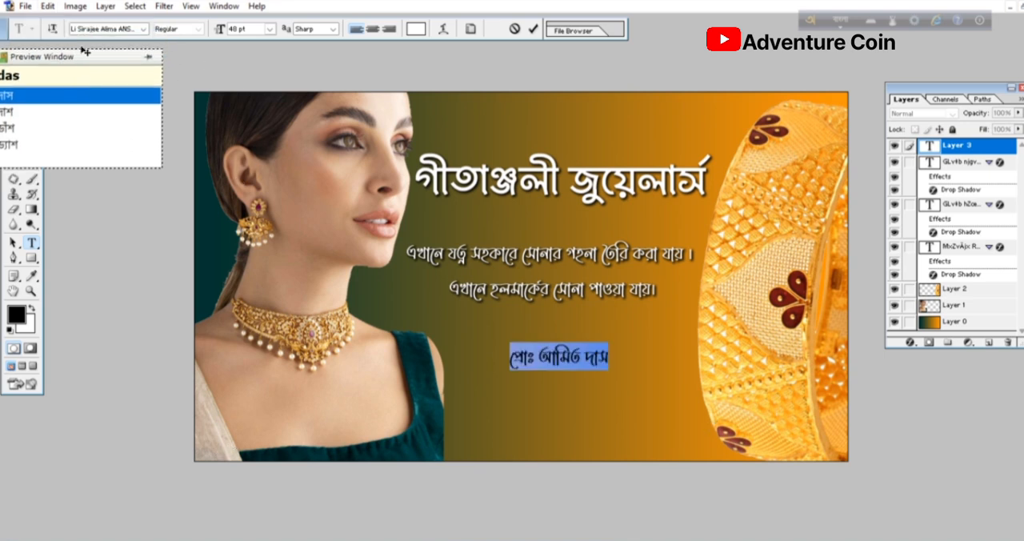
pyautogui.click(99, 30)
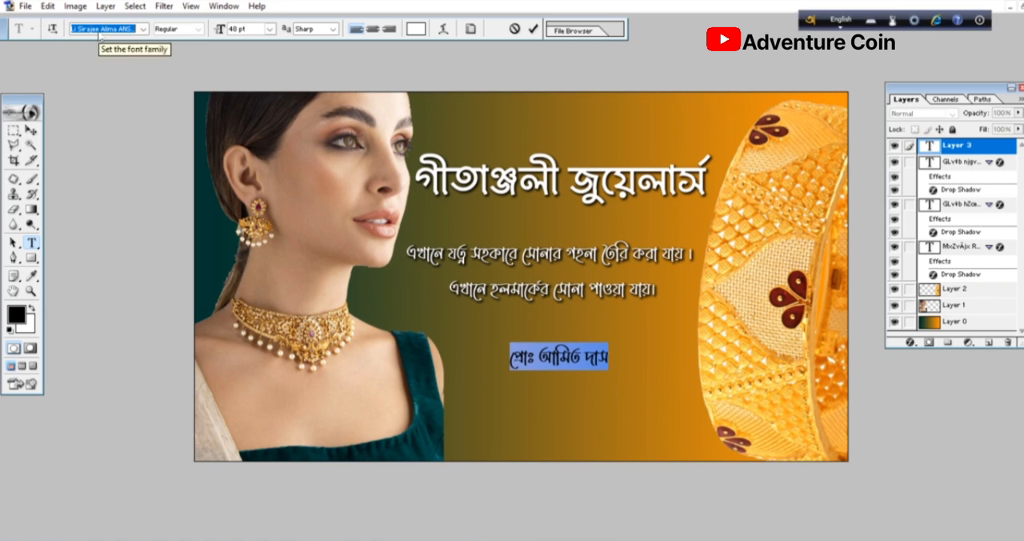
pyautogui.press('Down')
pyautogui.press('Down')
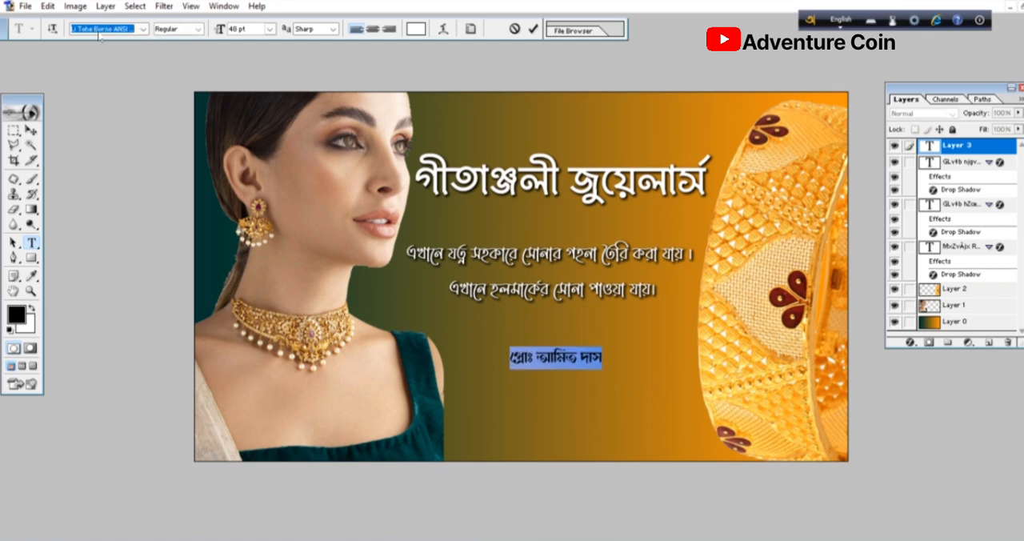
pyautogui.click(32, 130)
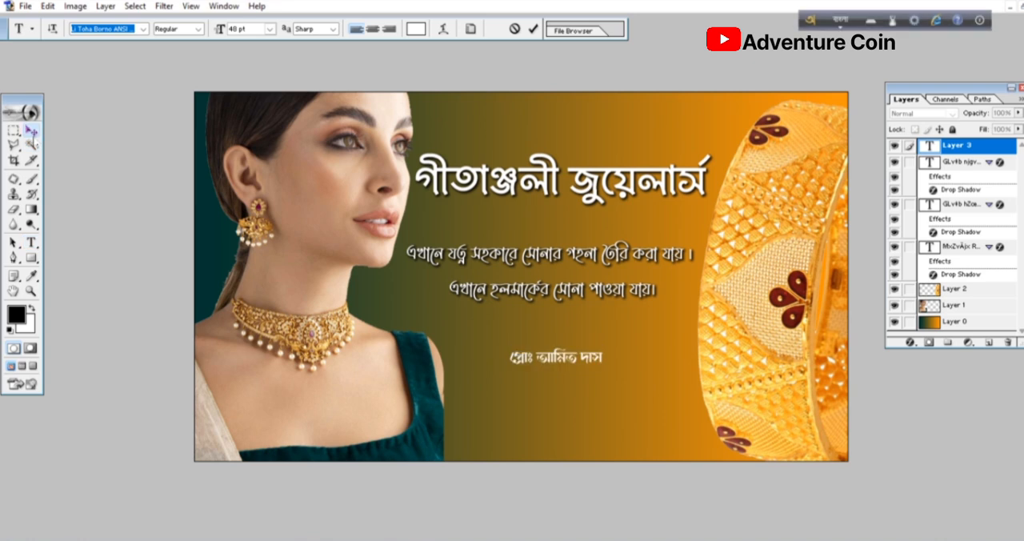
# - Scale the proprietor line proportionally to 151% and center it below the description lines
pyautogui.hotkey('ctrl', 't')
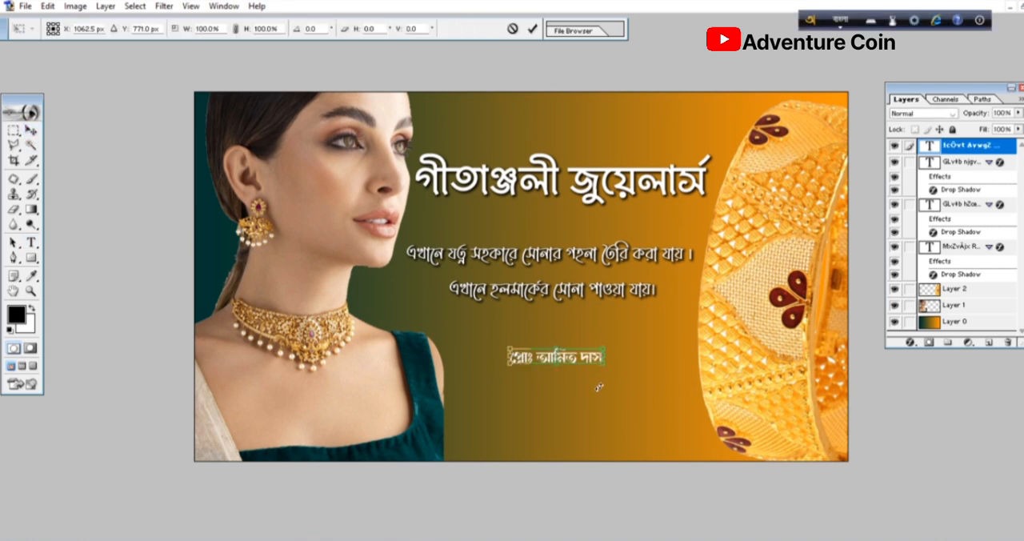
pyautogui.moveTo(610, 366); pyautogui.dragTo(577, 345)
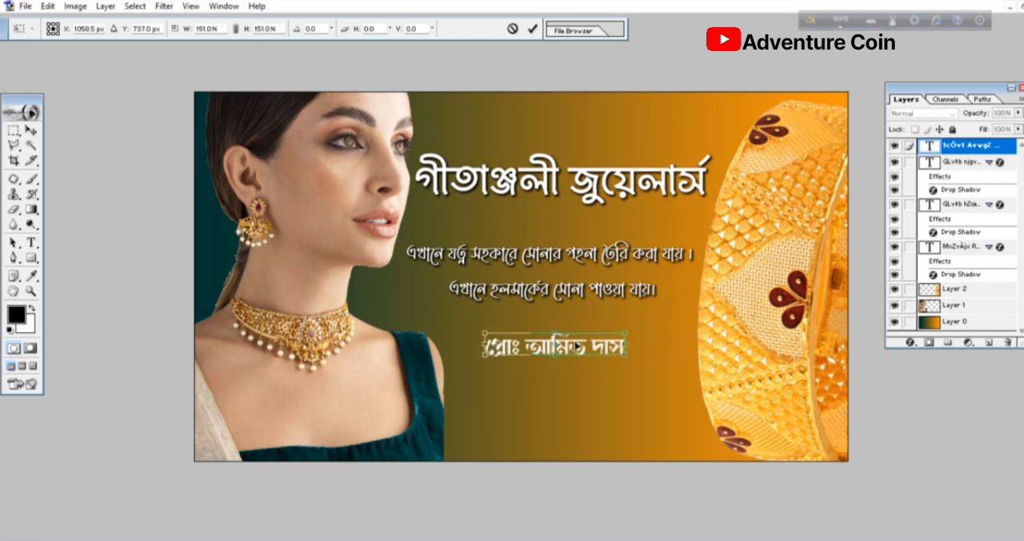
pyautogui.press('Return')
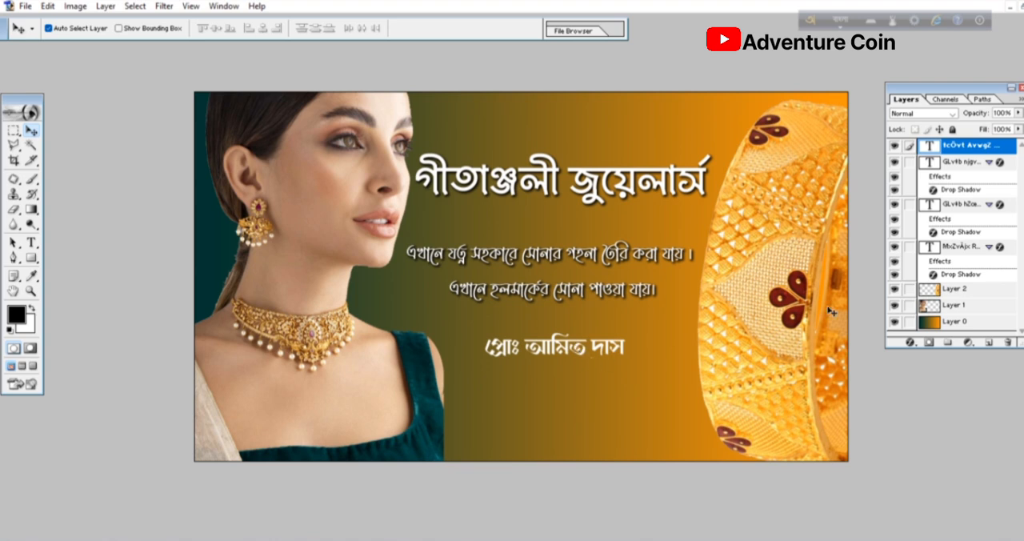
# - Create a new empty layer, place it directly above the gradient background layer, and activate the Rectangular Marquee tool
pyautogui.click(993, 343)
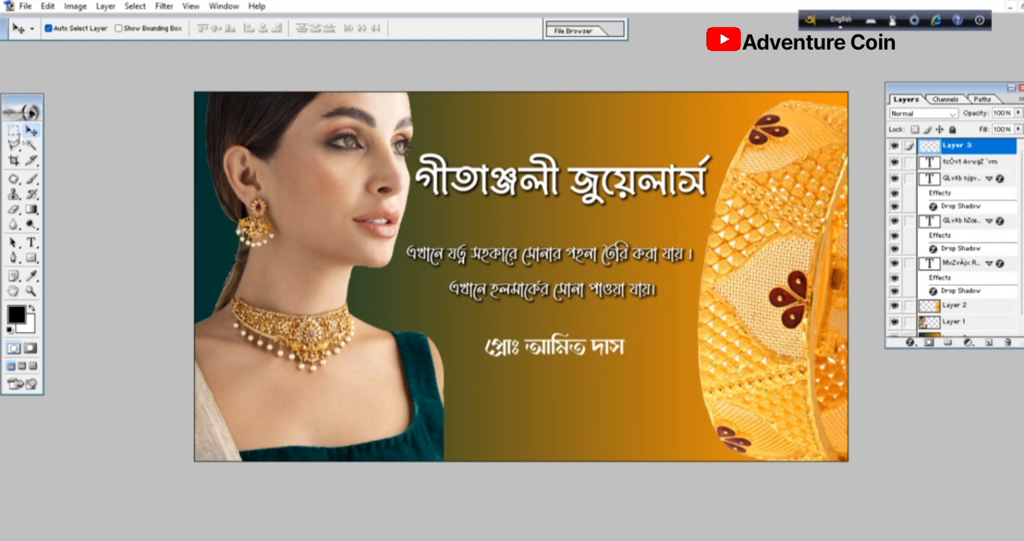
pyautogui.click(14, 131)
pyautogui.hotkey('ctrl', 'shift', '[')
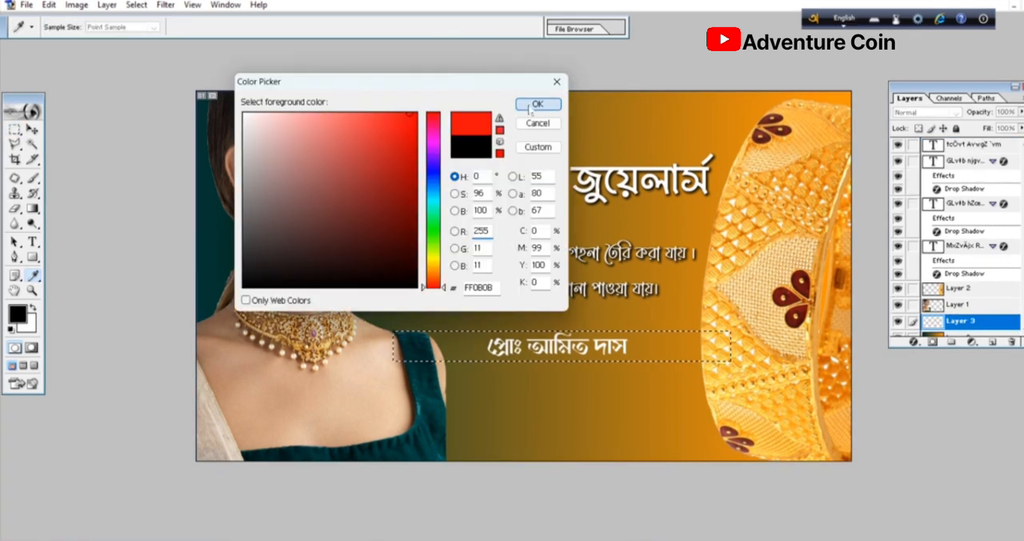
# - Fill a wide, shallow rectangle behind the proprietor line with red on the new layer and deselect it
pyautogui.click(533, 105)
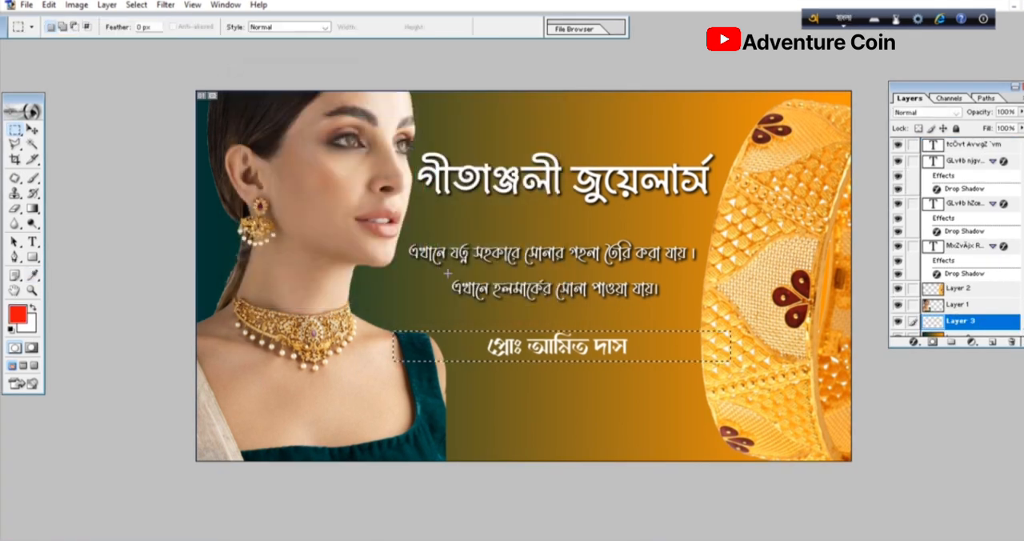
pyautogui.hotkey('alt', 'BackSpace')
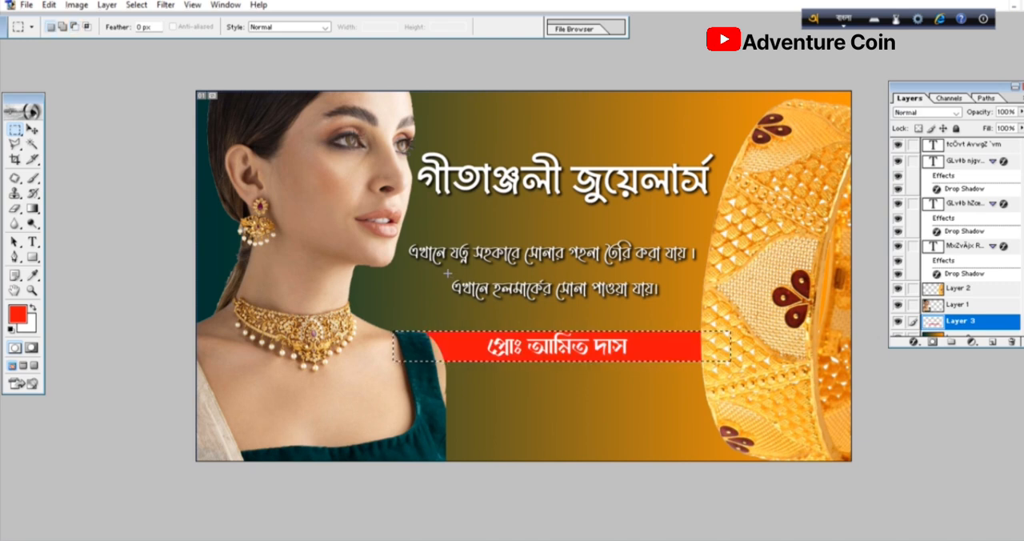
pyautogui.hotkey('ctrl', 'd')
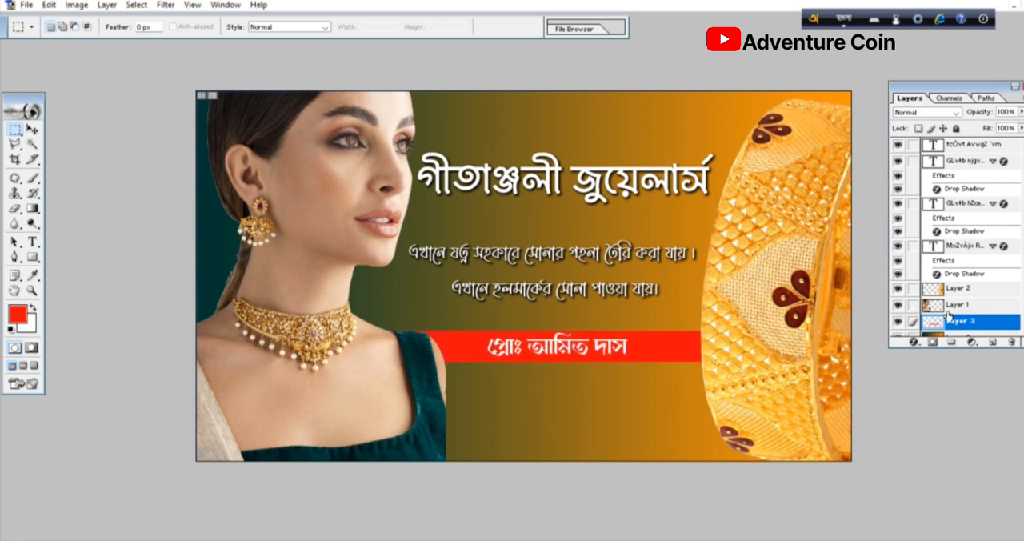
# - Fade both ends of the red strip behind the proprietor line with a soft 300-pixel Eraser at 62% opacity and clear the selection
pyautogui.scroll(-1, 966, 277)
pyautogui.keyDown('ctrl'); pyautogui.click(973, 315); pyautogui.keyUp('ctrl')
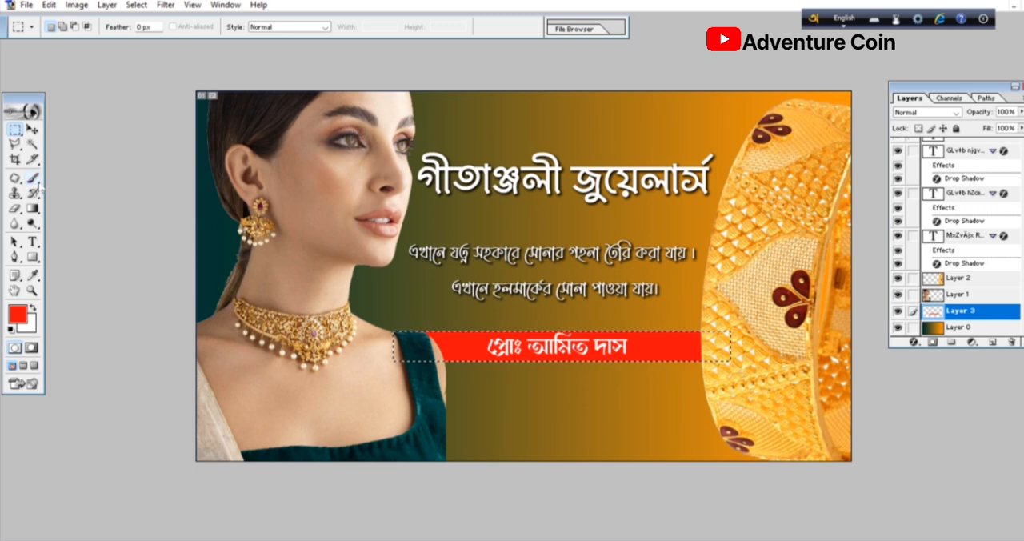
pyautogui.moveTo(14, 208)
pyautogui.mouseDown()
pyautogui.moveTo(72, 224)
pyautogui.moveTo(74, 214)
pyautogui.mouseUp()
pyautogui.click(90, 26)
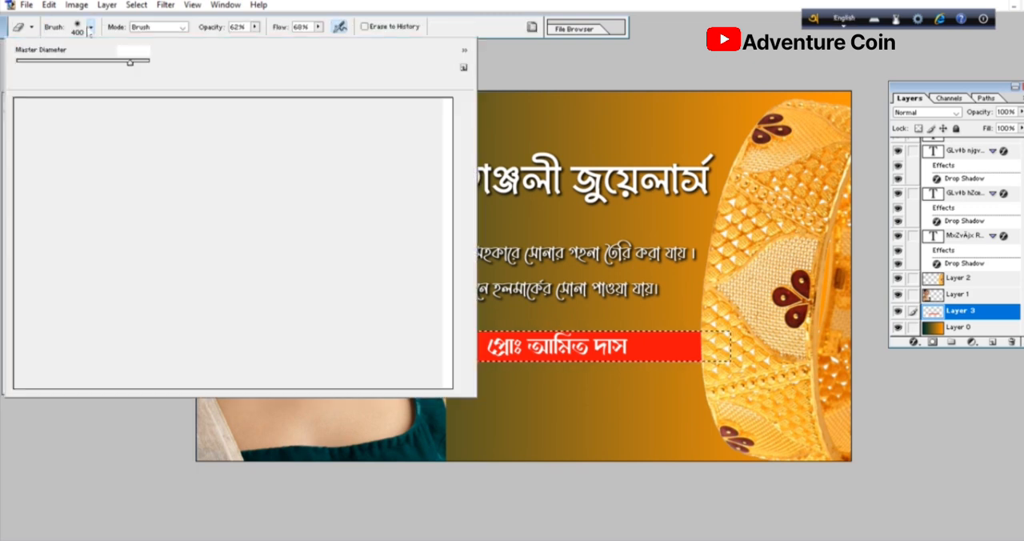
pyautogui.doubleClick(212, 134)
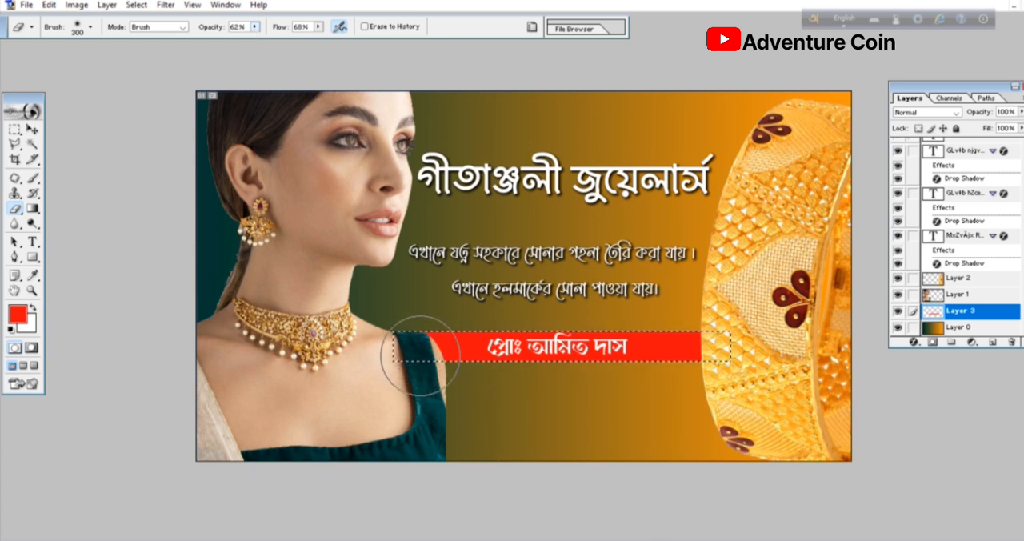
pyautogui.click(420, 355)
pyautogui.click(427, 353)
pyautogui.click(426, 350)
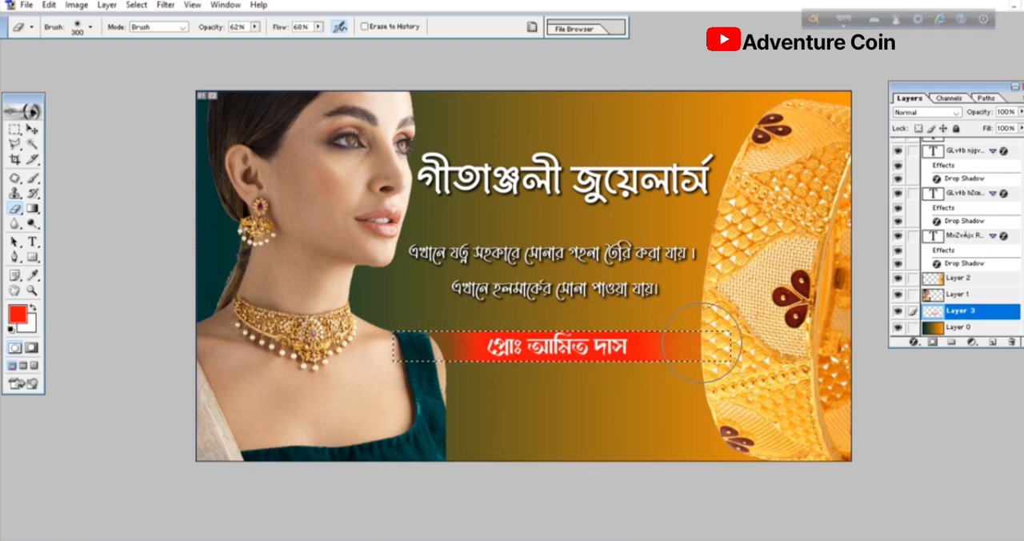
pyautogui.hotkey('ctrl', 'd')
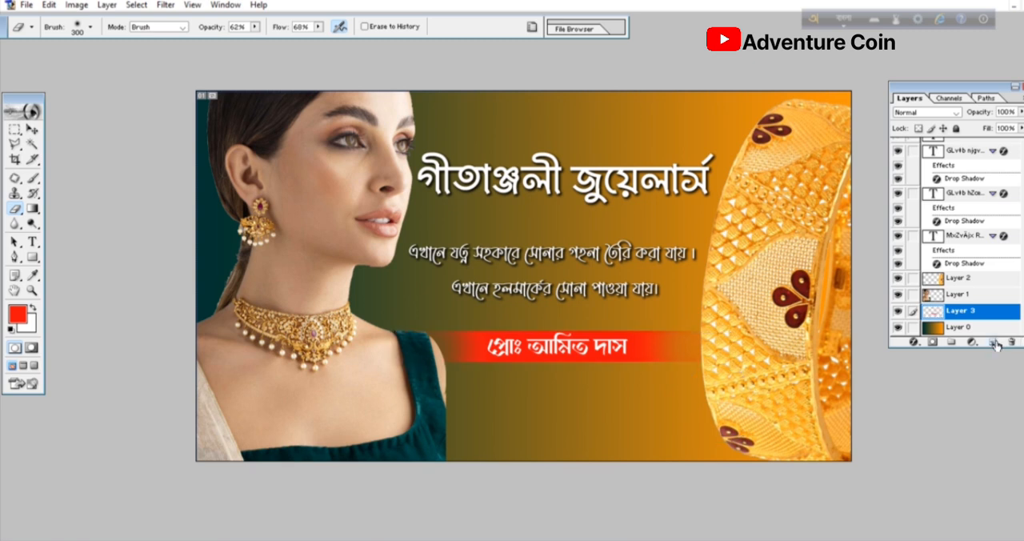
# - Create a new layer at the top of the layer stack and marquee a full-width strip along the banner's lower edge
pyautogui.click(996, 344)
pyautogui.moveTo(987, 253); pyautogui.dragTo(978, 141)
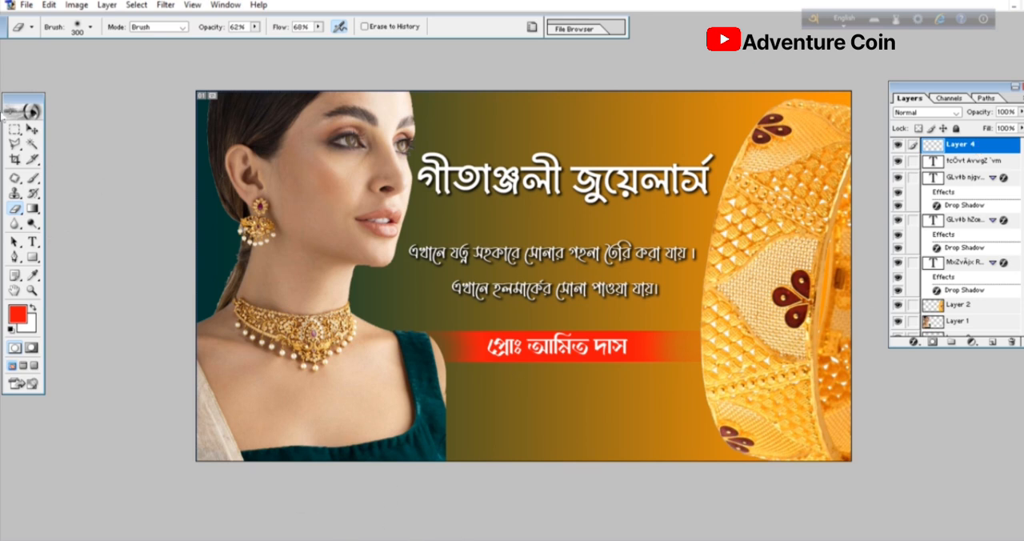
pyautogui.press('F12')
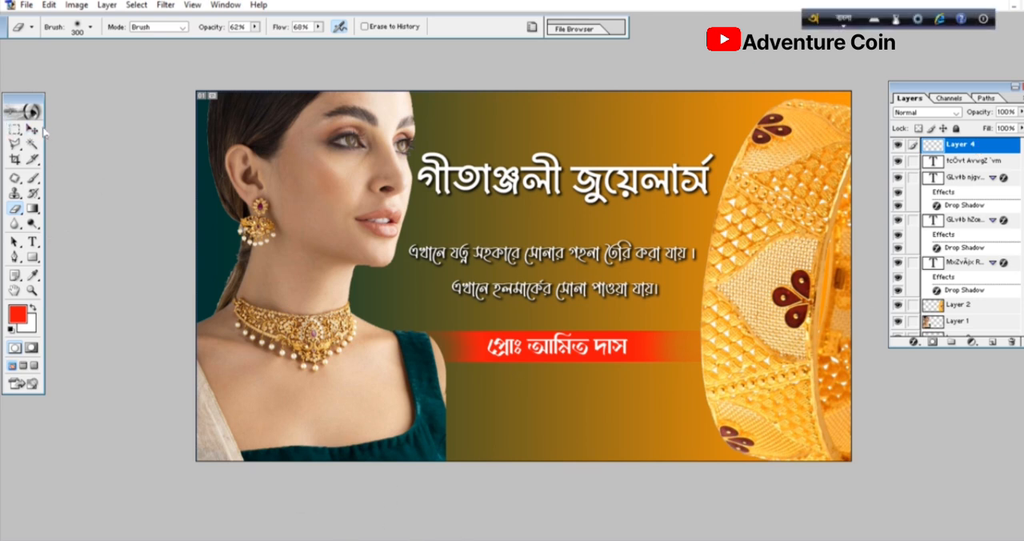
pyautogui.click(14, 128)
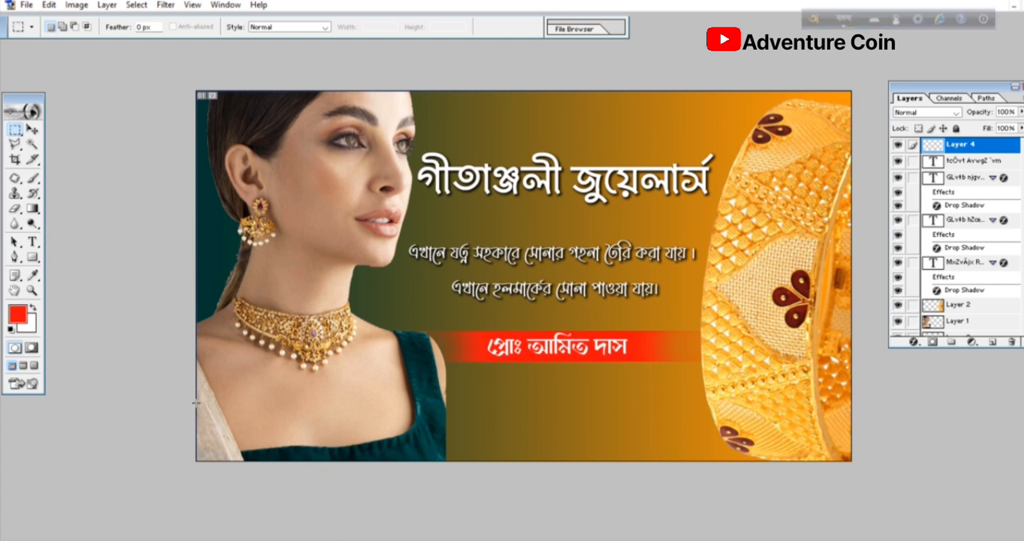
pyautogui.moveTo(813, 536); pyautogui.dragTo(872, 540)
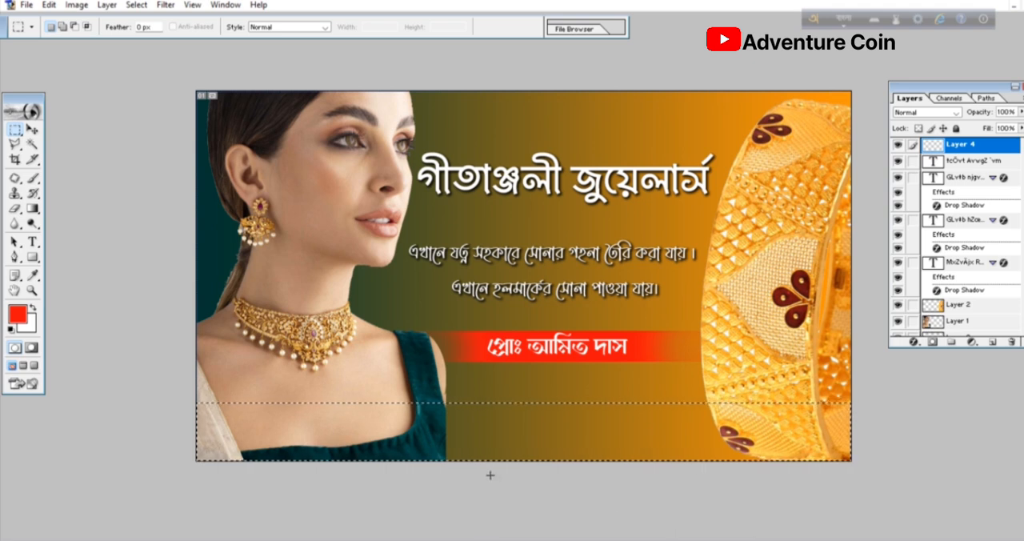
# - Edit the gradient with a dark teal 07292B start stop sampled from the blouse and a dark red 6E1615 end stop sampled from the bangle
pyautogui.click(32, 208)
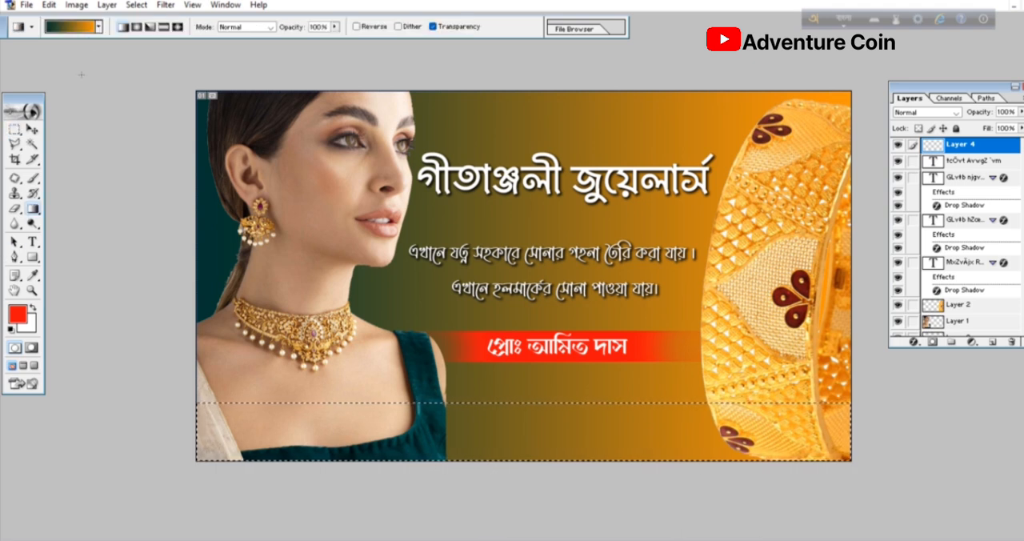
pyautogui.click(80, 27)
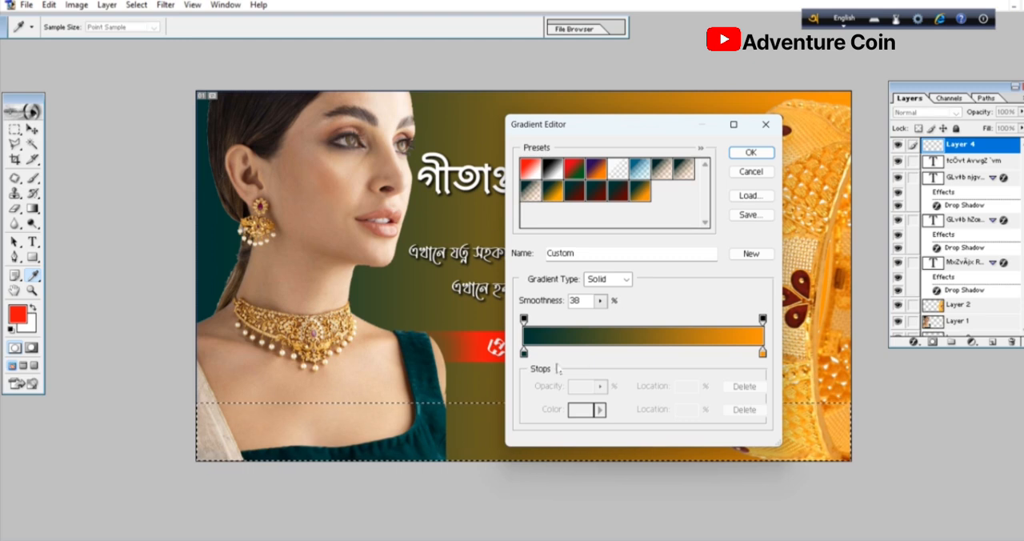
pyautogui.click(524, 353)
pyautogui.doubleClick(524, 353)
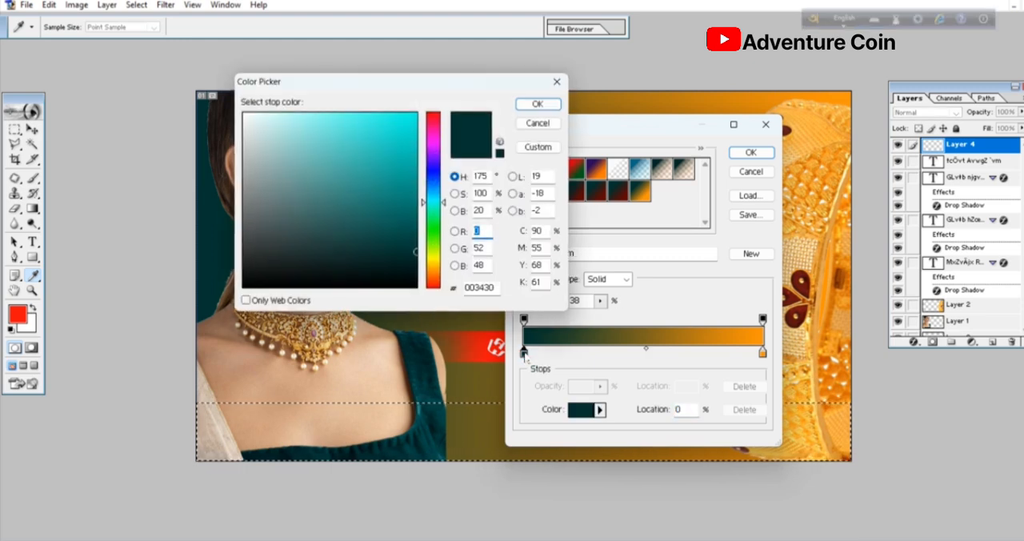
pyautogui.click(419, 361)
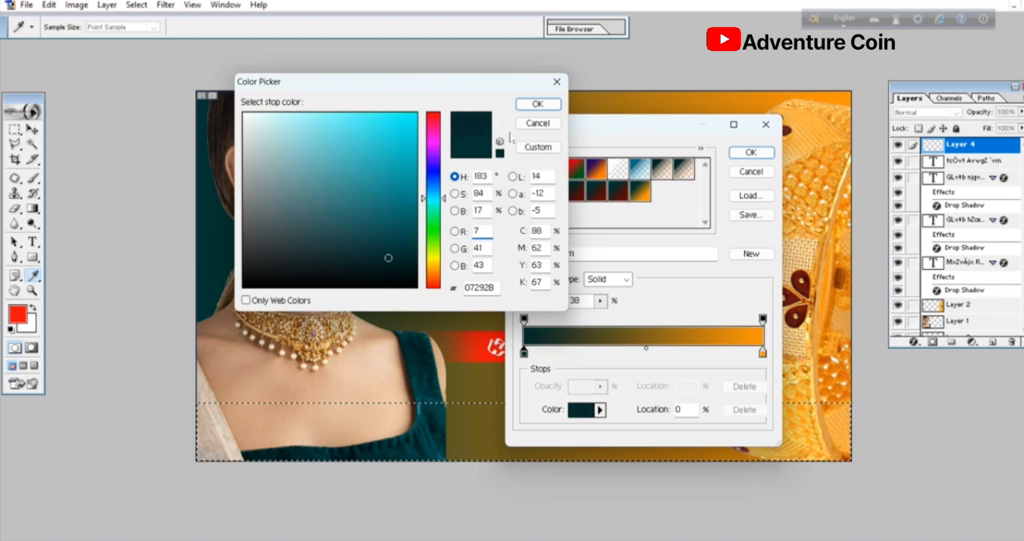
pyautogui.click(537, 104)
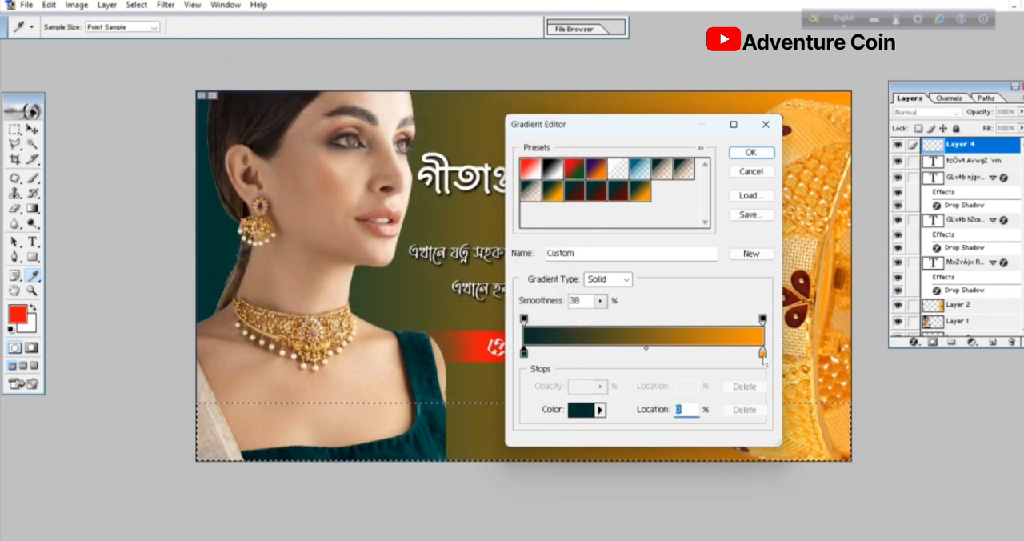
pyautogui.doubleClick(763, 352)
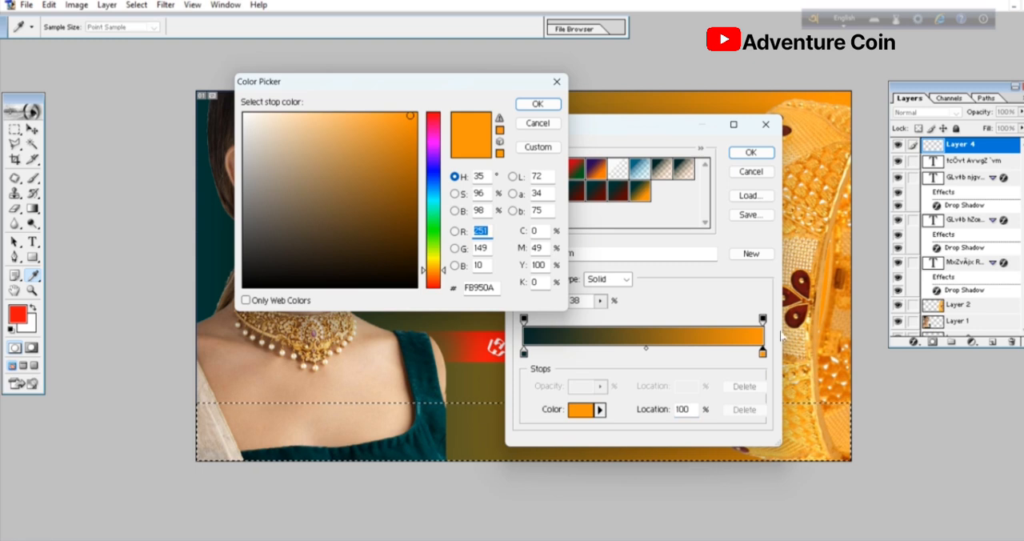
pyautogui.click(805, 296)
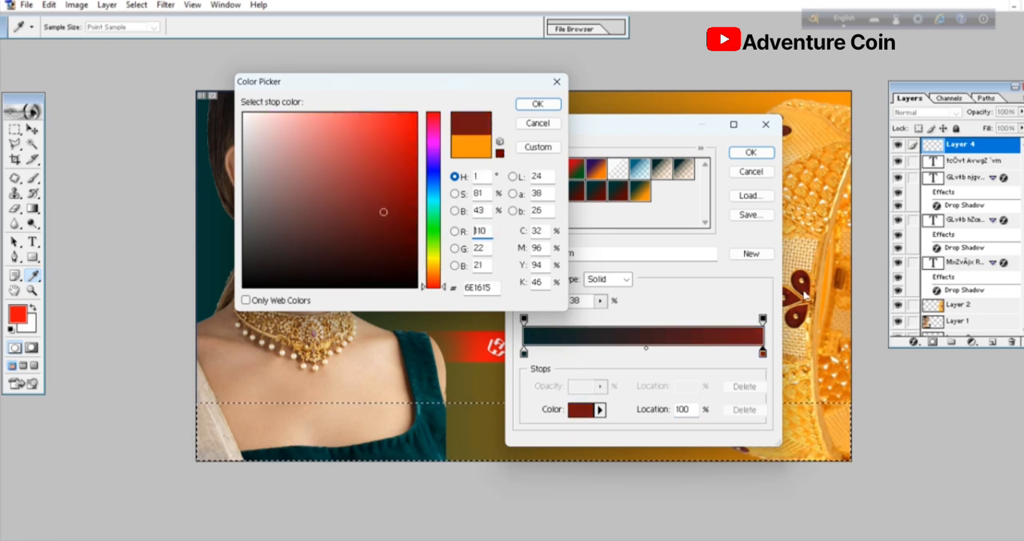
pyautogui.click(537, 104)
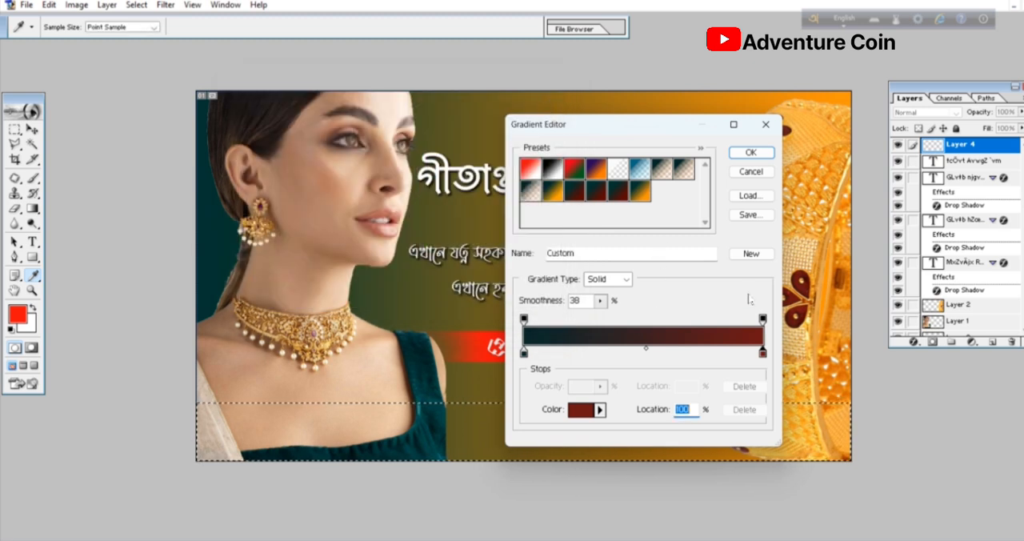
# - Add the teal-to-red gradient to the presets, apply it left to right across the selected lower strip, and deselect
pyautogui.doubleClick(752, 253)
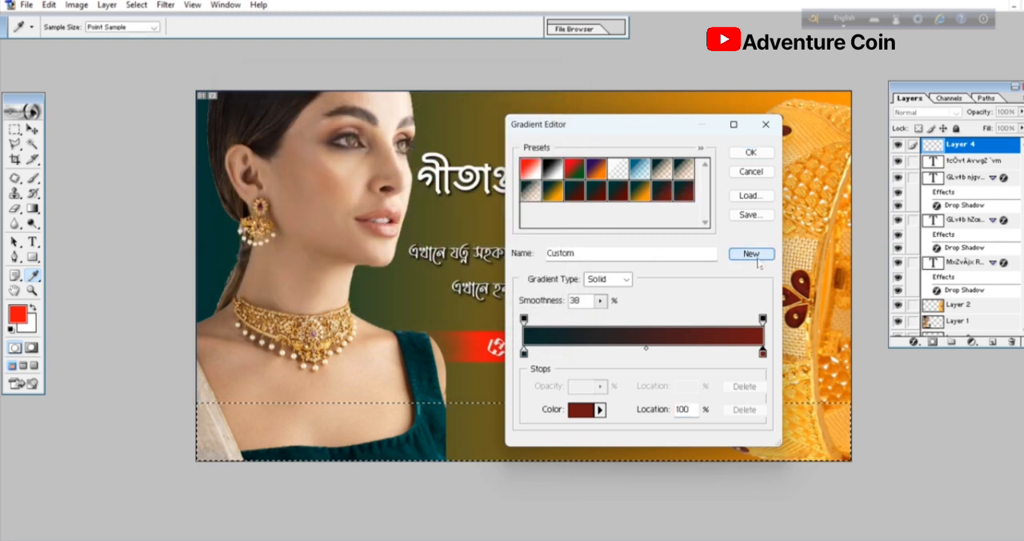
pyautogui.doubleClick(681, 191)
pyautogui.click(665, 269)
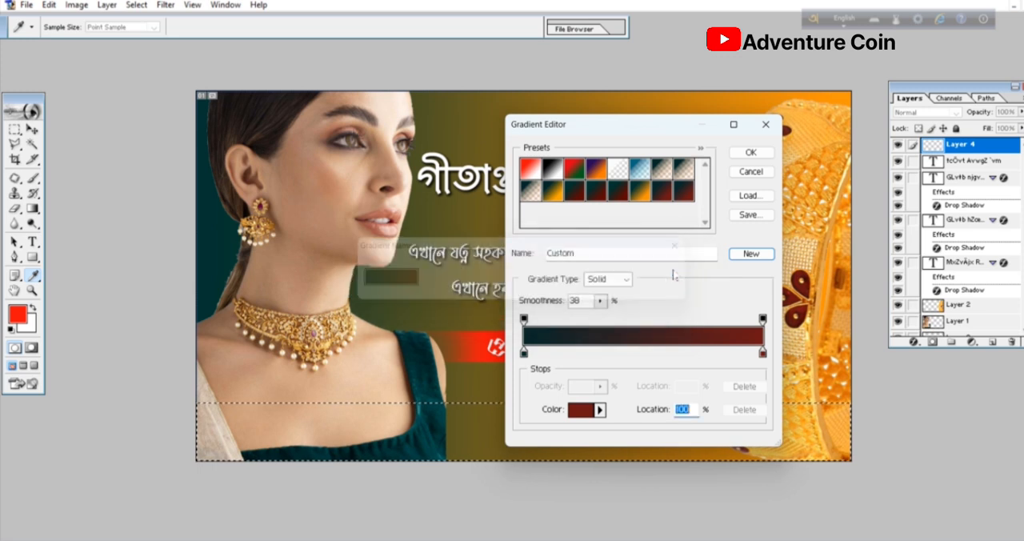
pyautogui.click(751, 152)
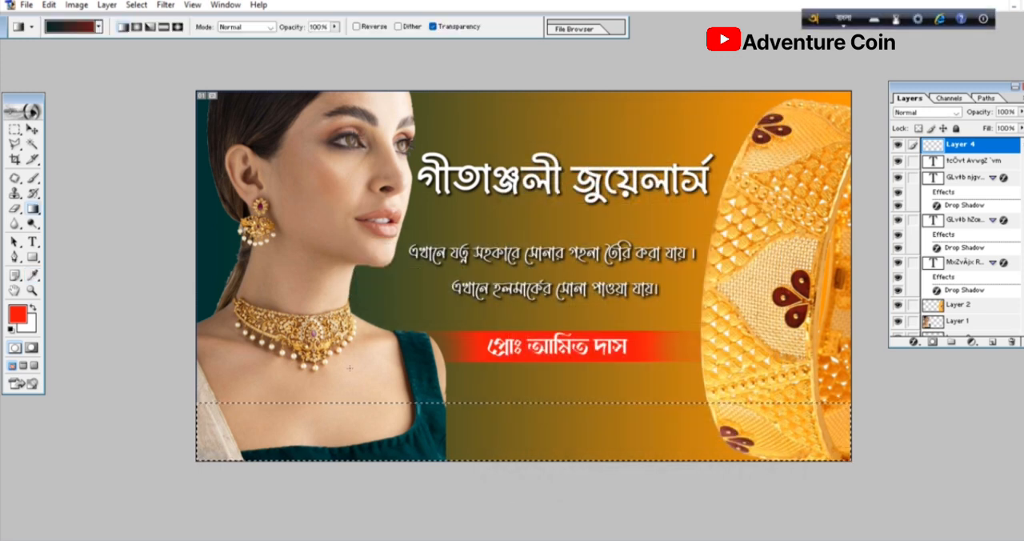
pyautogui.moveTo(208, 431); pyautogui.dragTo(832, 435)
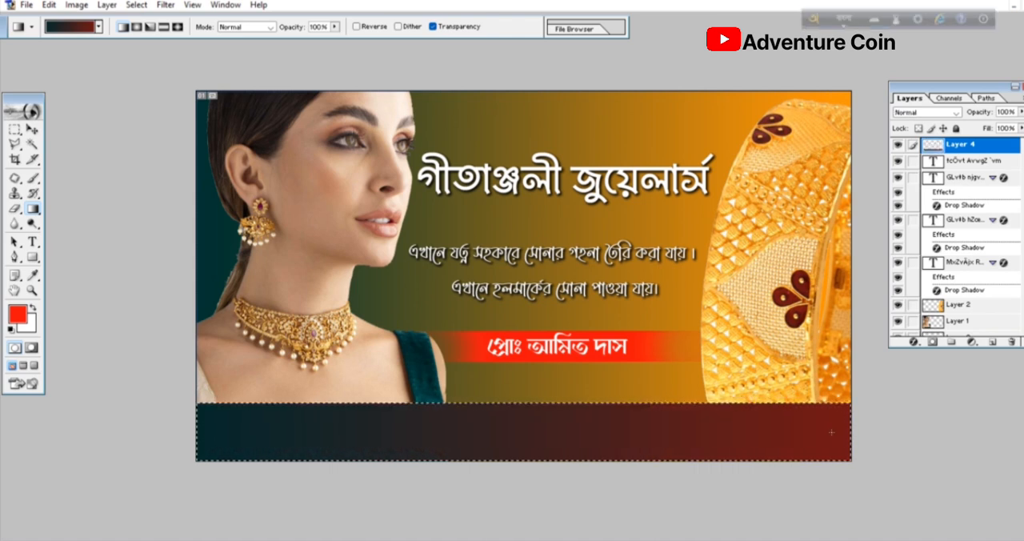
pyautogui.hotkey('ctrl', 'd')
# - Add a Bengali text line with the shop's town, district and postal code on the dark lower strip
pyautogui.click(31, 243)
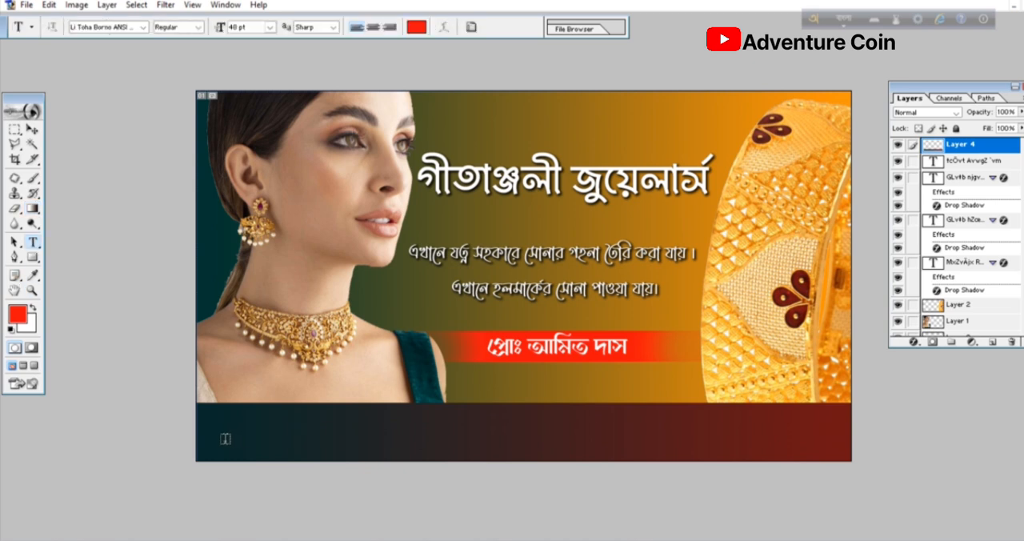
pyautogui.click(220, 438)
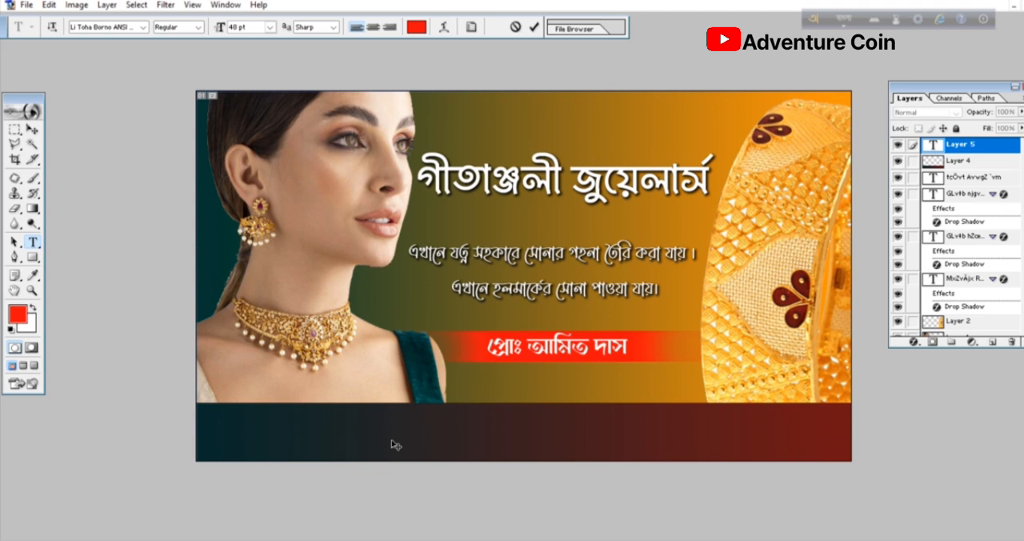
pyautogui.write('kaliya')
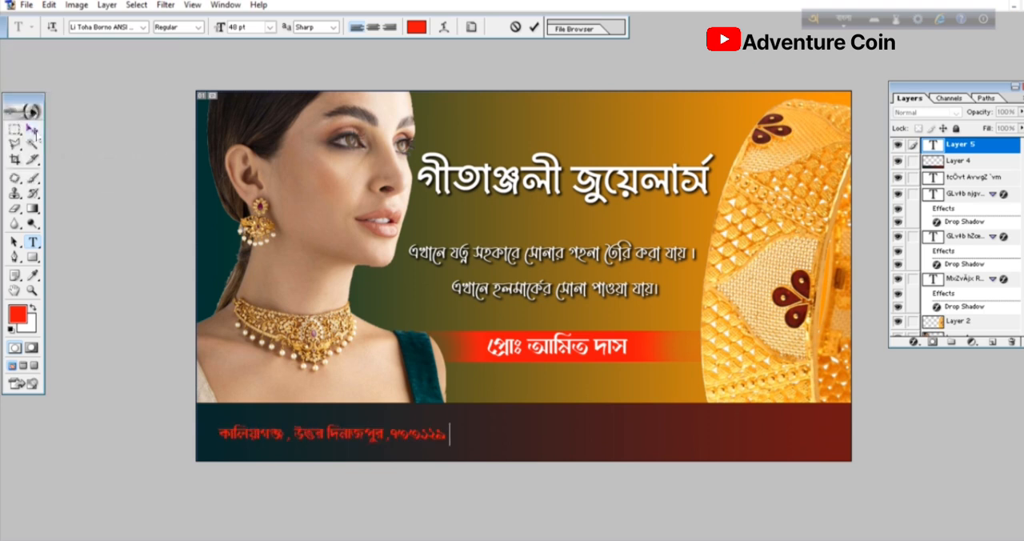
# - Change the colour of the whole address line to white FFFFFF and commit the text
pyautogui.hotkey('ctrl', 'a')
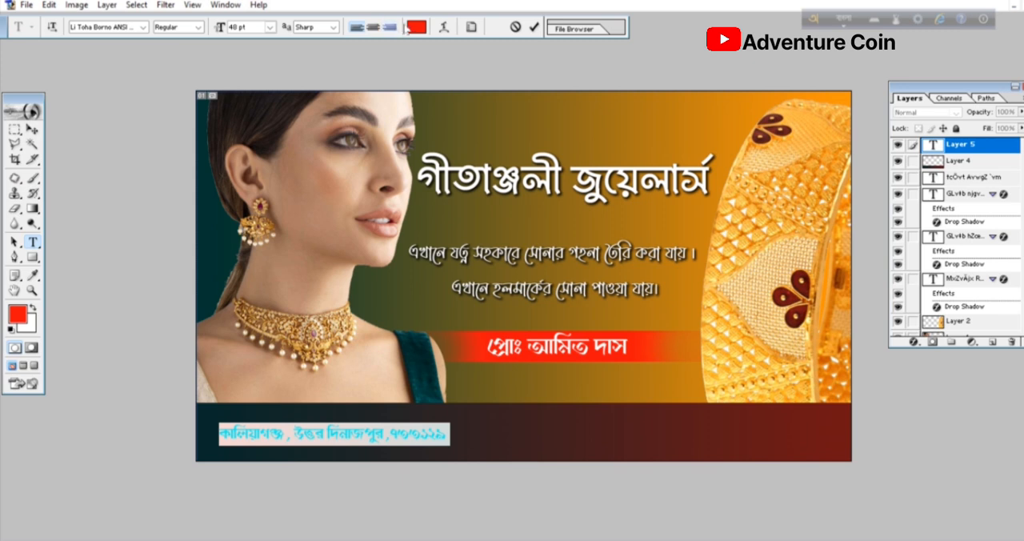
pyautogui.click(415, 26)
pyautogui.moveTo(264, 141); pyautogui.dragTo(244, 115)
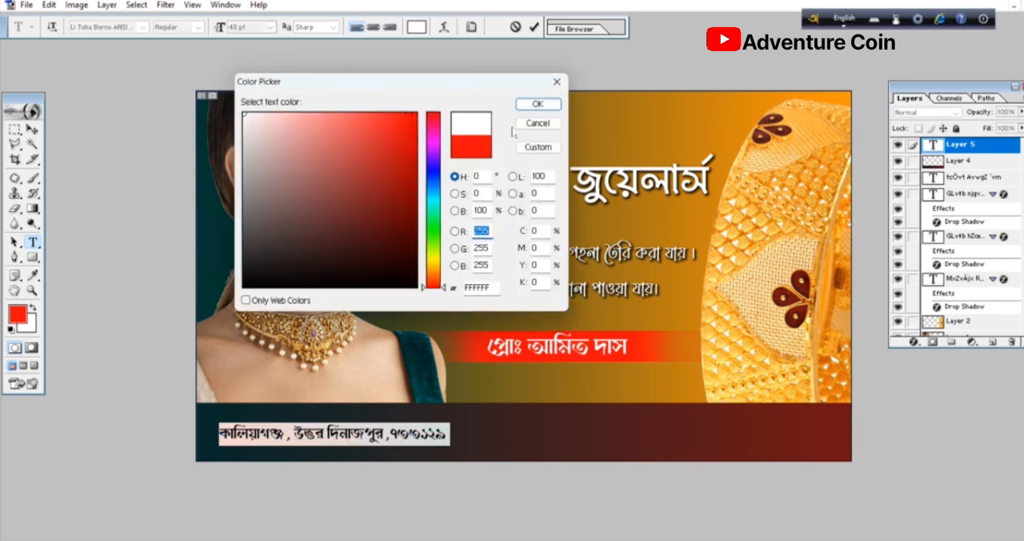
pyautogui.click(538, 105)
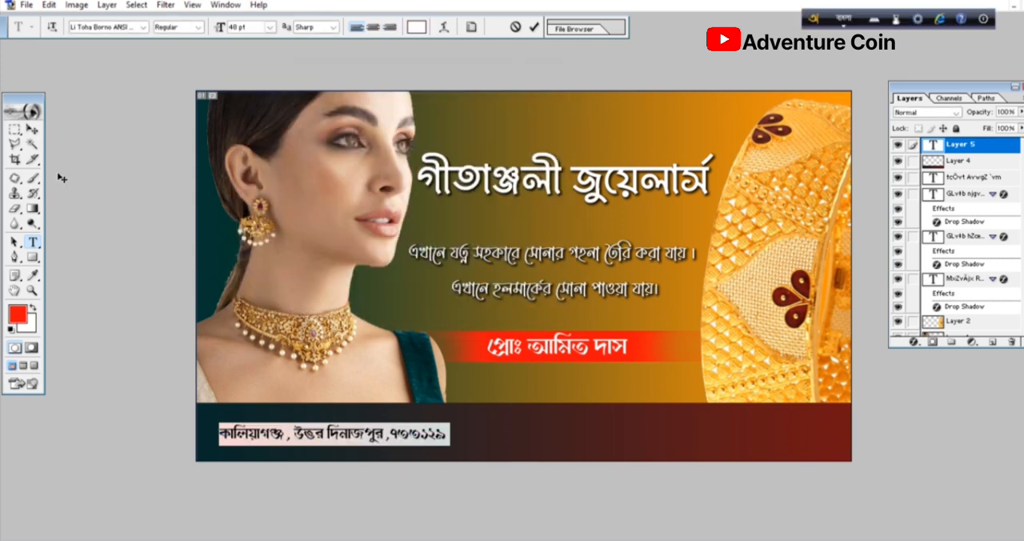
pyautogui.click(32, 128)
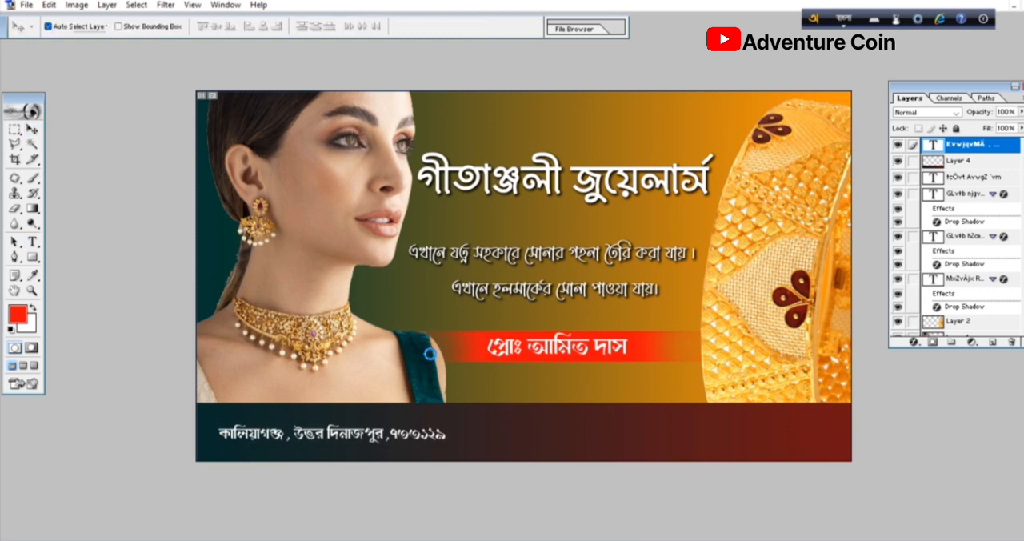
# - Enlarge the address line proportionally to about 86 pt and place it near the left end of the lower strip
pyautogui.hotkey('ctrl', 't')
pyautogui.moveTo(451, 442); pyautogui.dragTo(615, 490)
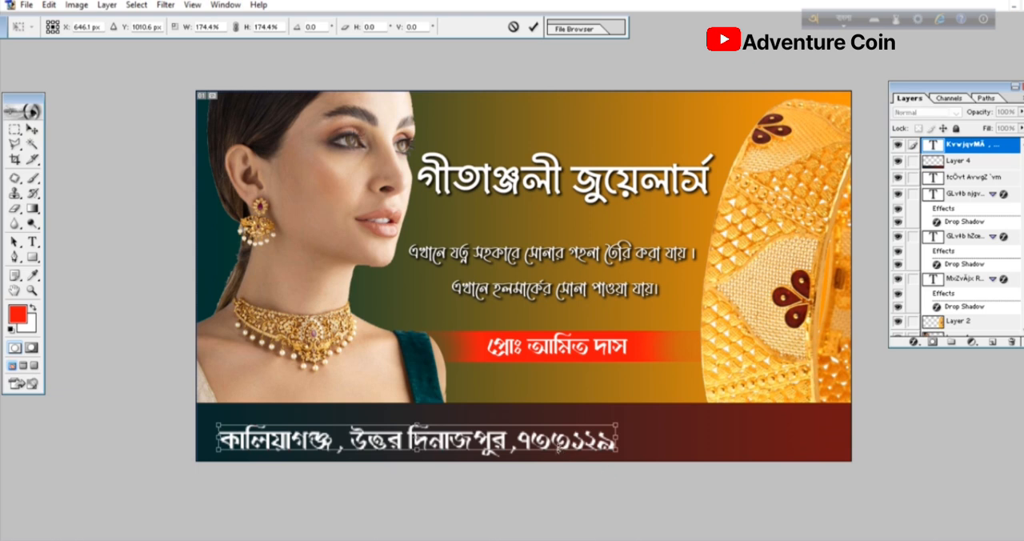
pyautogui.press('Return')
# - Change the whole address line to a plainer, upright Bengali font and commit it
pyautogui.press('t')
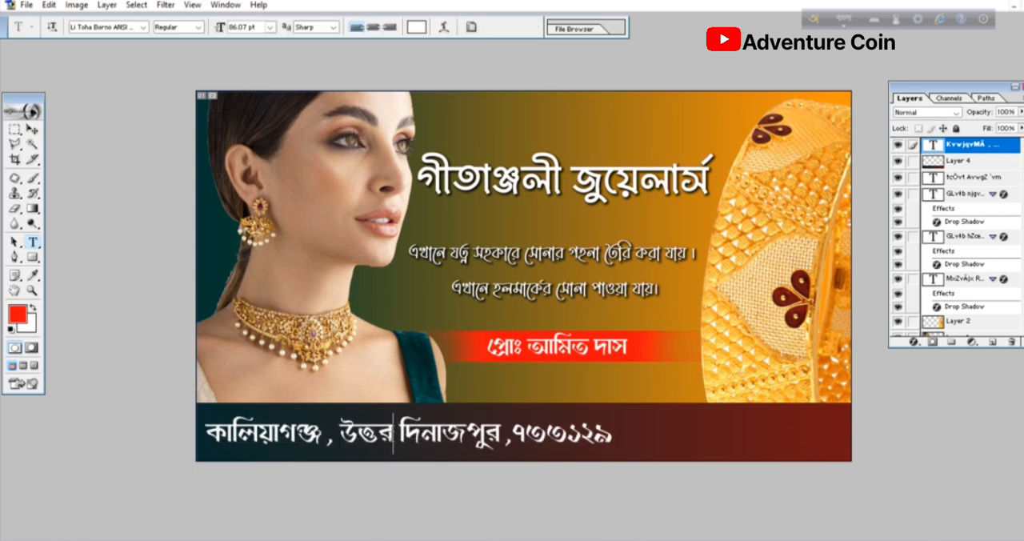
pyautogui.click(393, 433)
pyautogui.hotkey('ctrl', 'a')
pyautogui.click(107, 27)
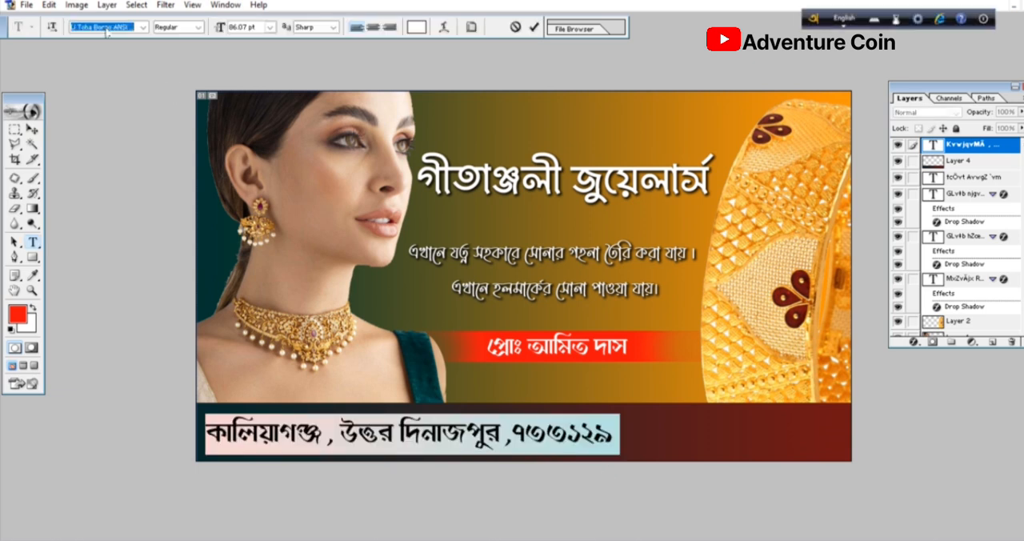
pyautogui.hotkey('ctrl', 'Return')
pyautogui.press('v')
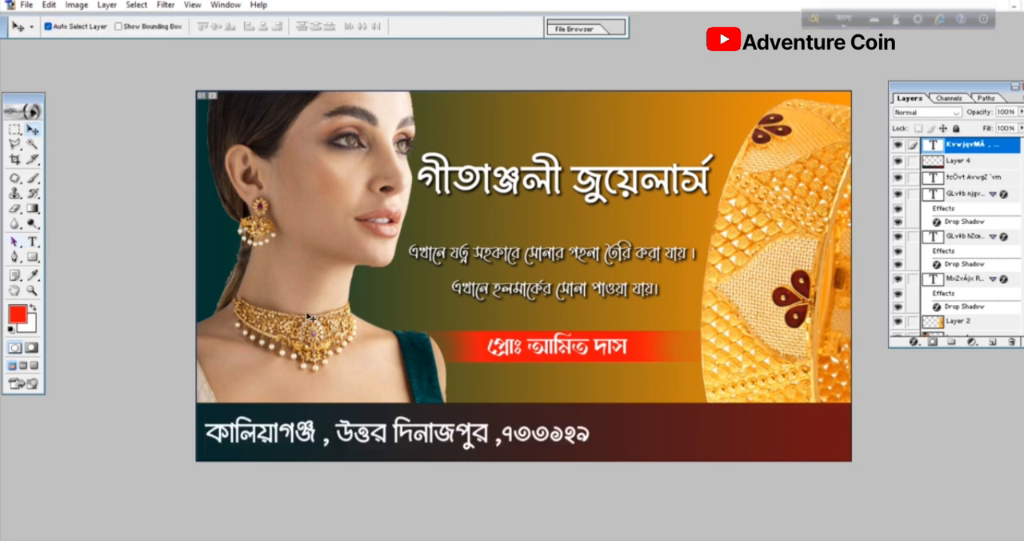
# - Open the WhatsApp logo image download (2) and copy it into the banner as a new layer near the lower strip
pyautogui.hotkey('ctrl', 'o')
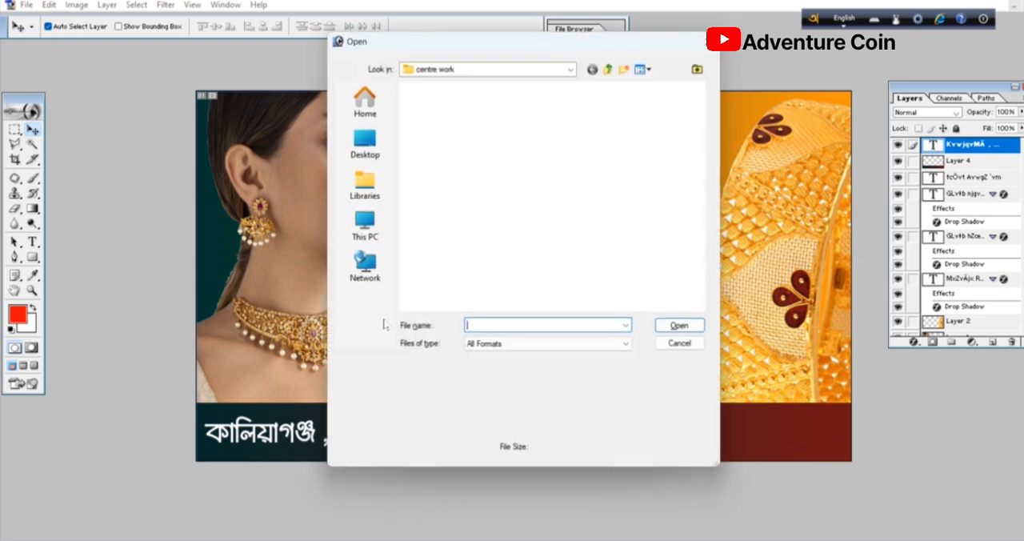
pyautogui.scroll(-2, 530, 249)
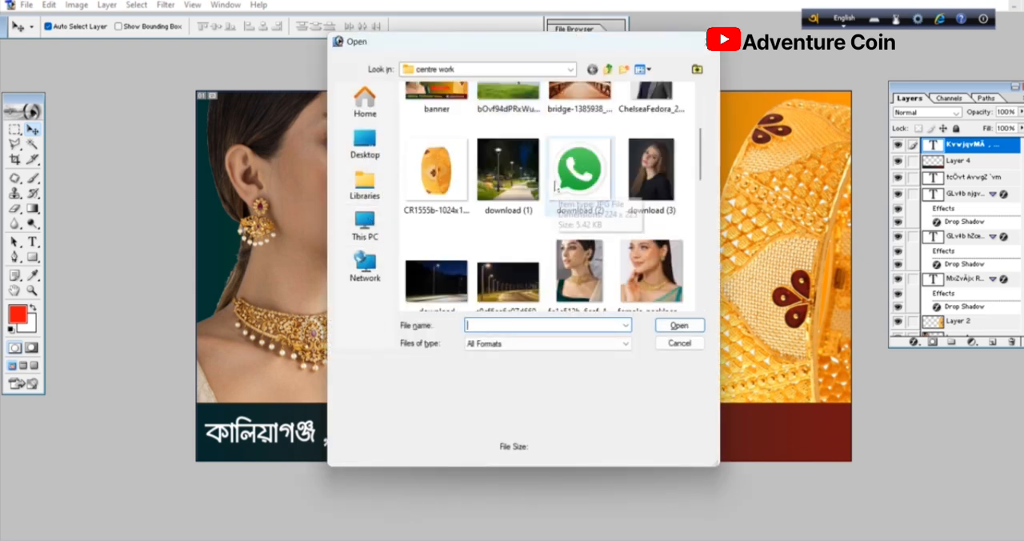
pyautogui.doubleClick(578, 172)
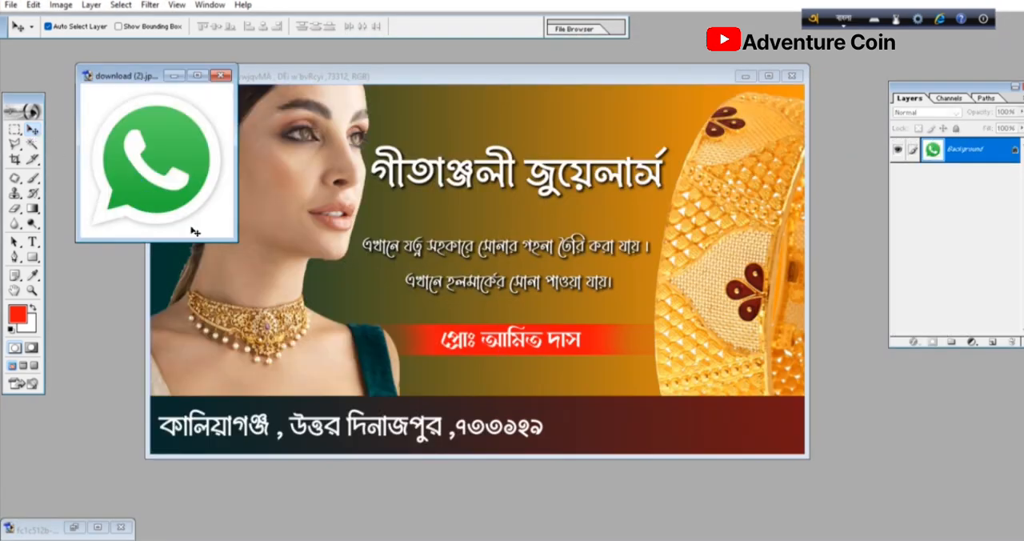
pyautogui.moveTo(542, 377); pyautogui.dragTo(632, 412)
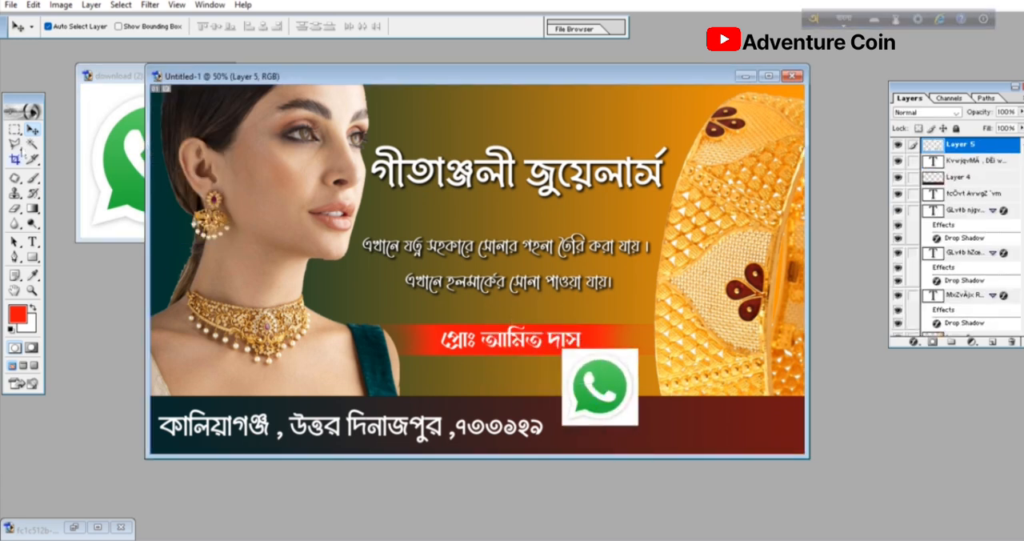
# - Remove the white background around the WhatsApp logo with the Magic Wand at tolerance 32, and clear the selection
pyautogui.click(32, 145)
pyautogui.click(570, 362)
pyautogui.press('Delete')
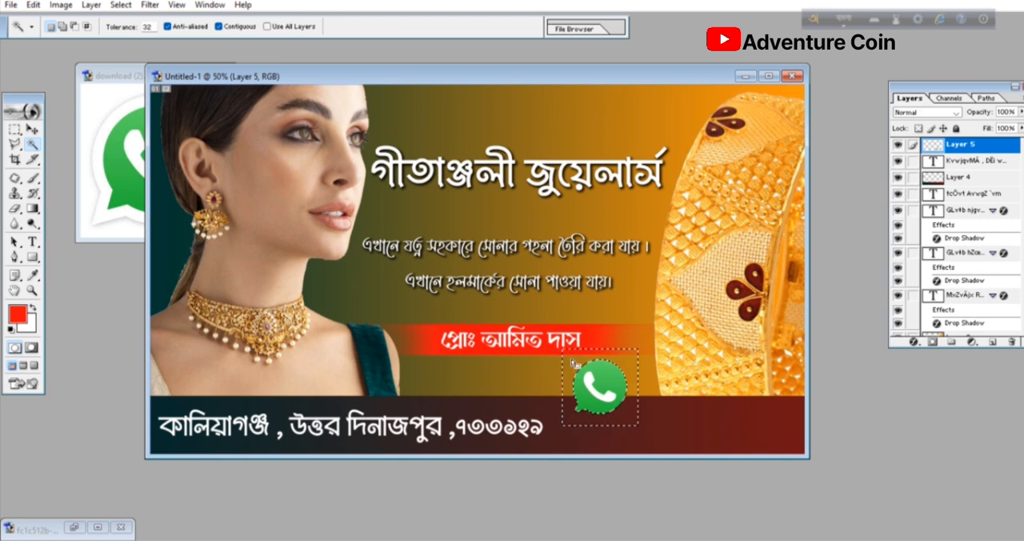
pyautogui.hotkey('ctrl', 'd')
# - Place the WhatsApp logo on the lower strip just after the postal code and scale it proportionally to about 61.5%
pyautogui.click(32, 129)
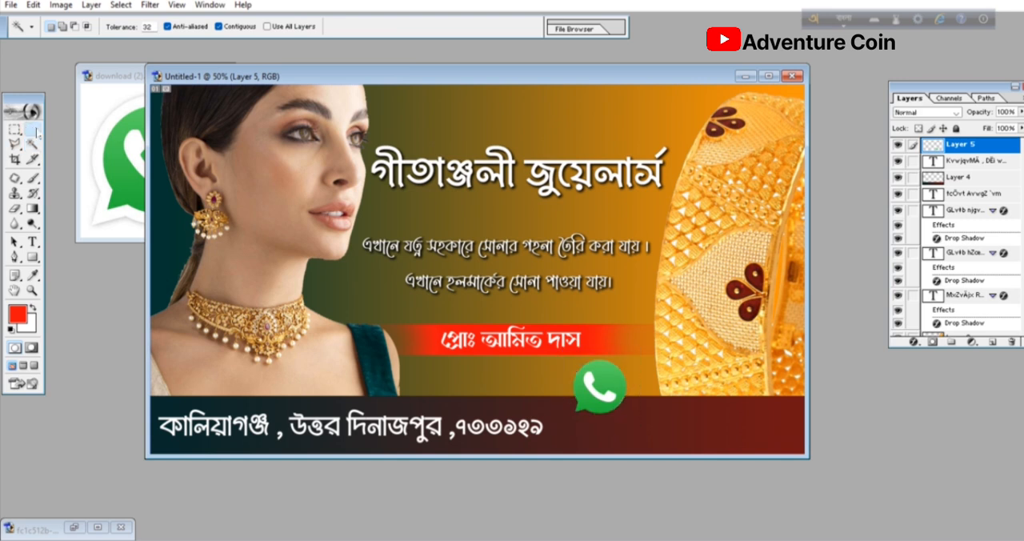
pyautogui.moveTo(602, 395); pyautogui.dragTo(592, 426)
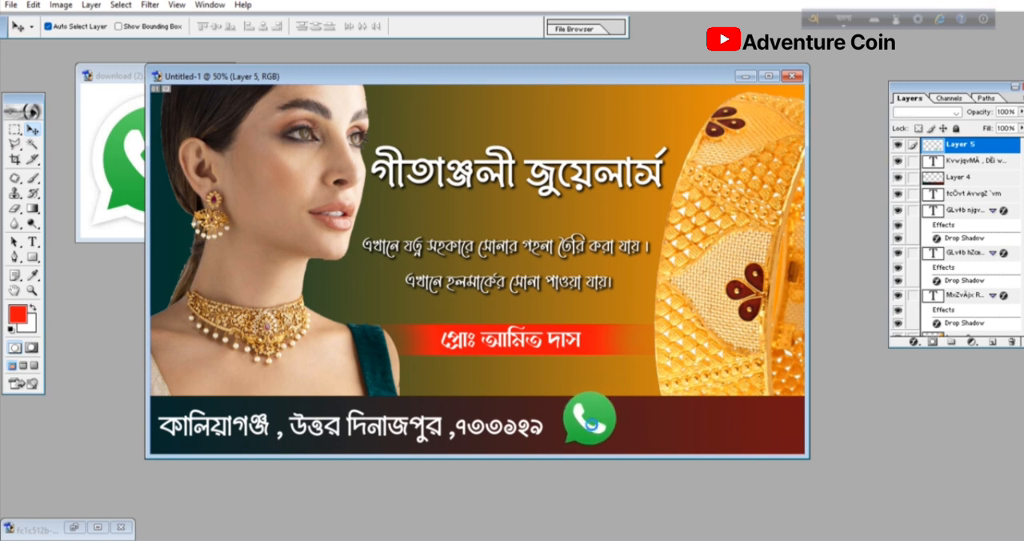
pyautogui.hotkey('ctrl', 't')
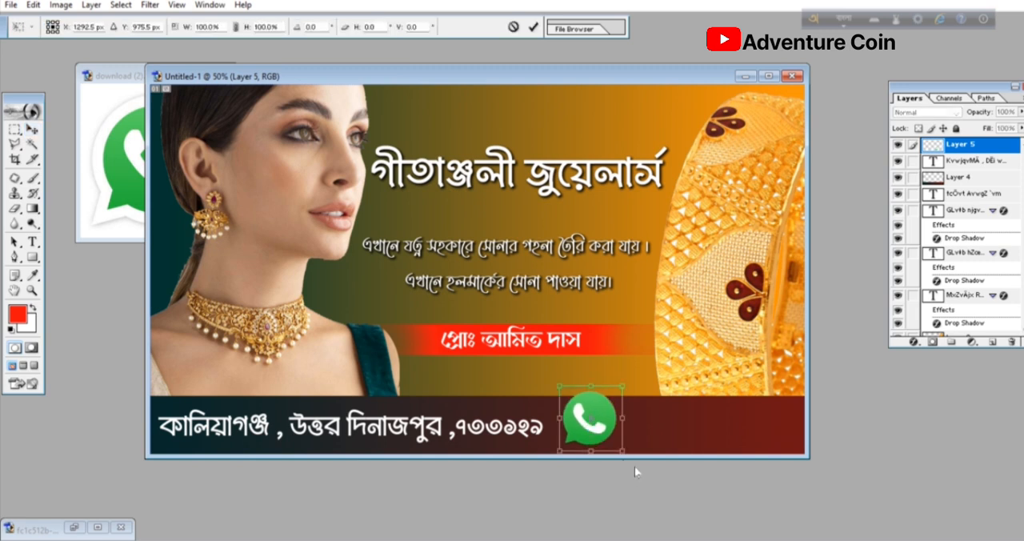
pyautogui.moveTo(627, 456); pyautogui.dragTo(598, 424)
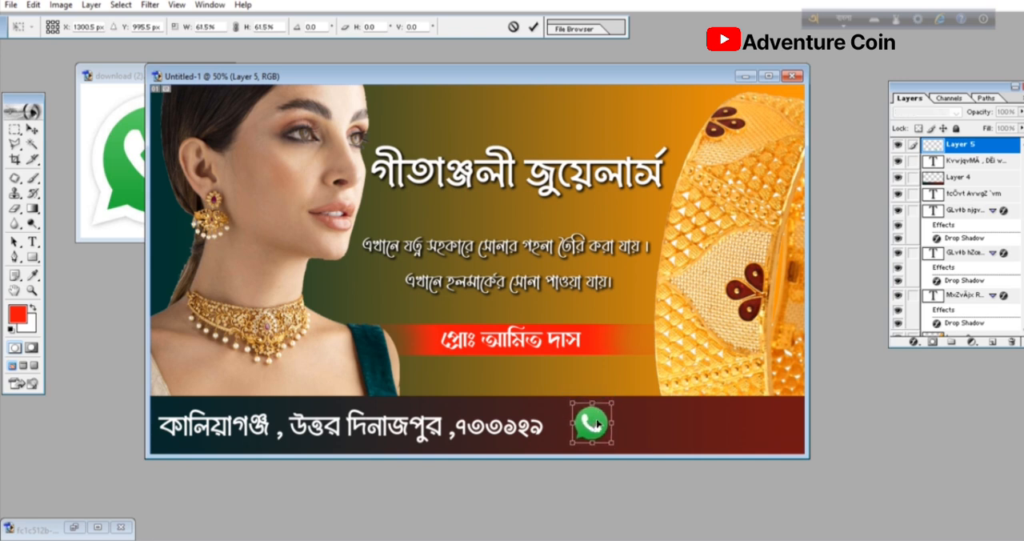
pyautogui.press('Return')
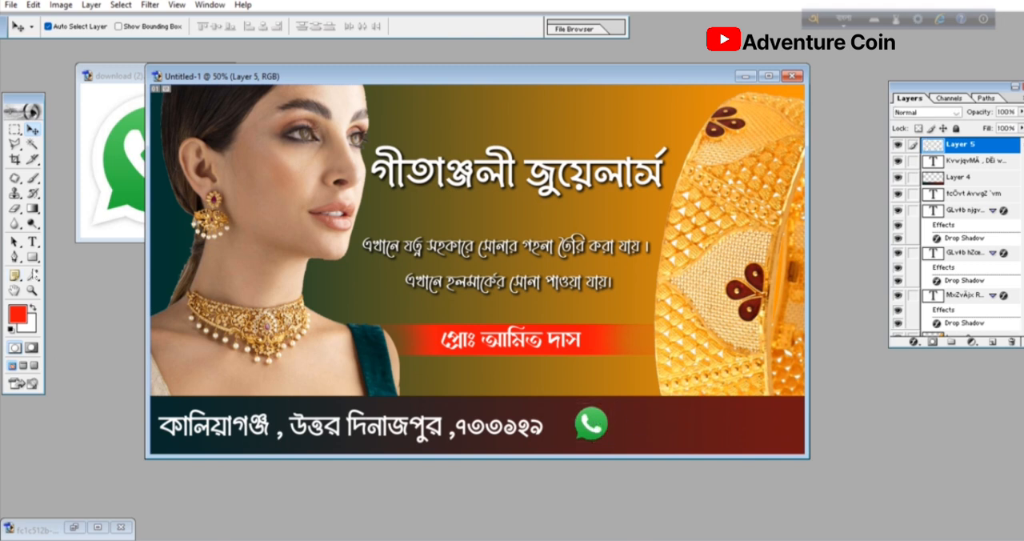
# - Add a white text line at 86.07 pt with the shop's phone number in Bengali digits beside the WhatsApp logo
pyautogui.click(32, 242)
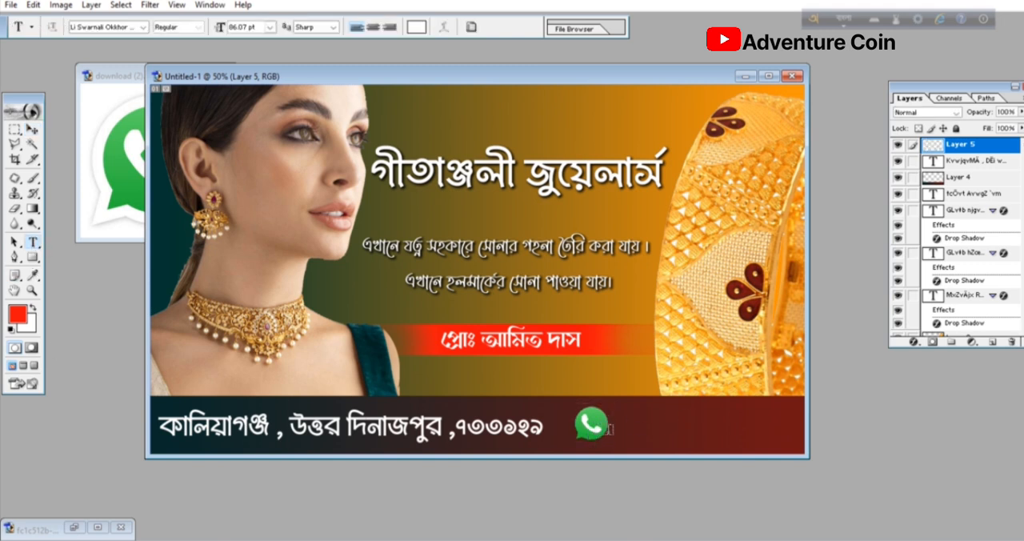
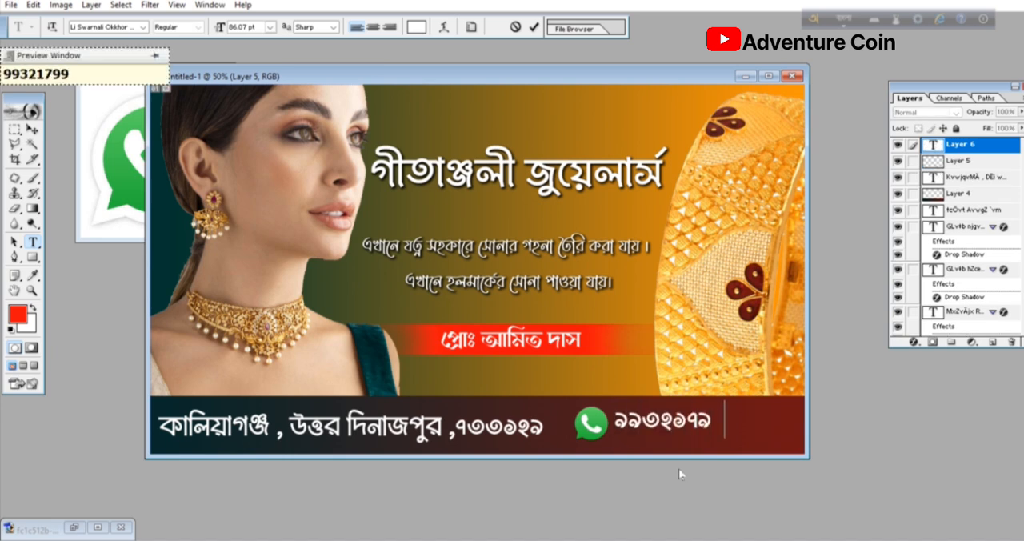